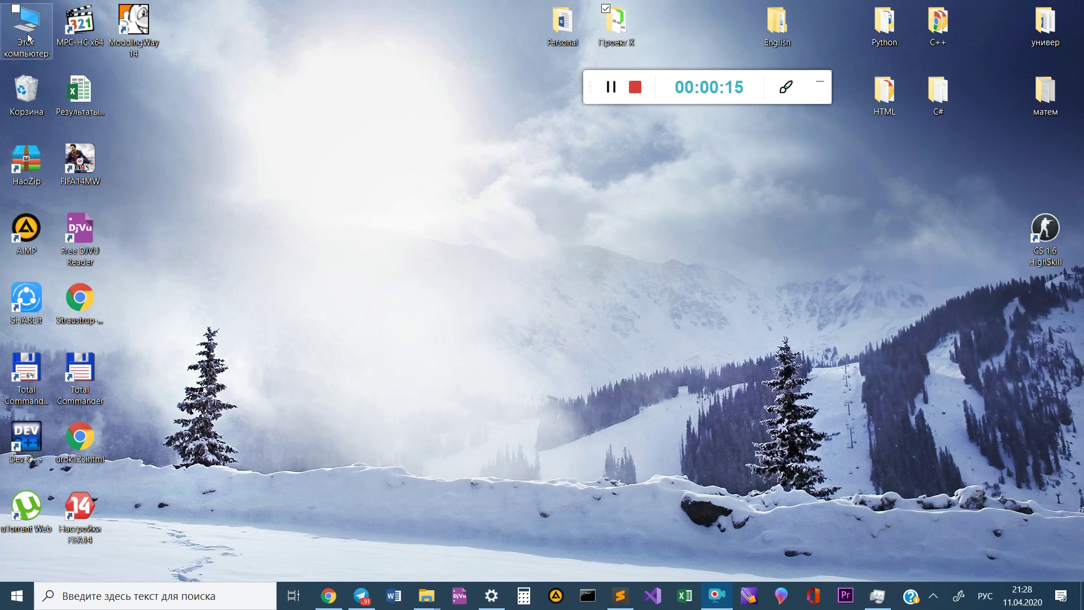
Open the performance options with the visual effects list from this computer's advanced system settings
right_click(27, 38)
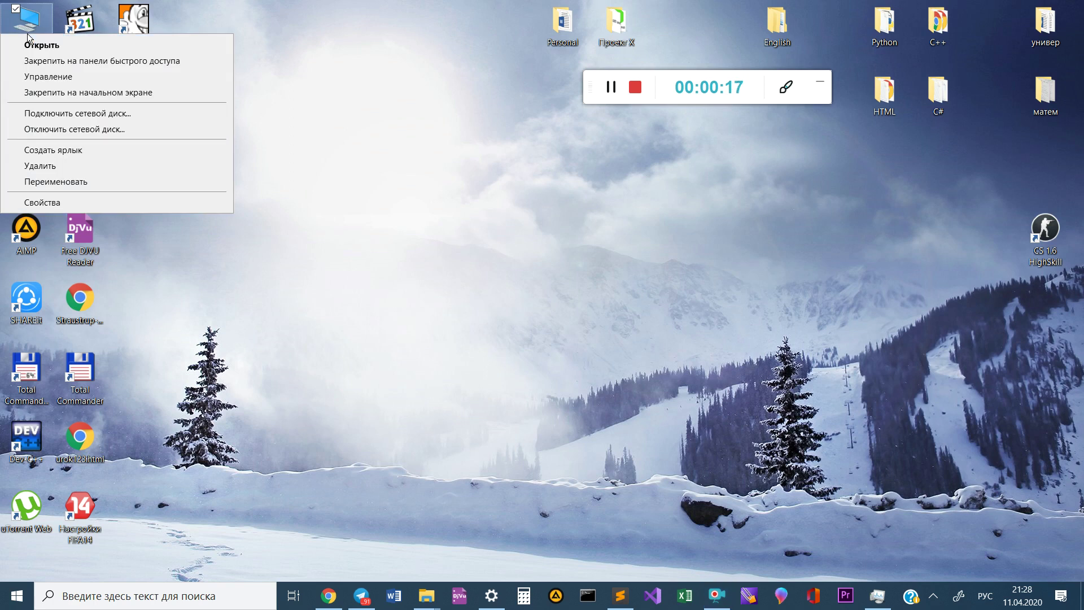
left_click(77, 201)
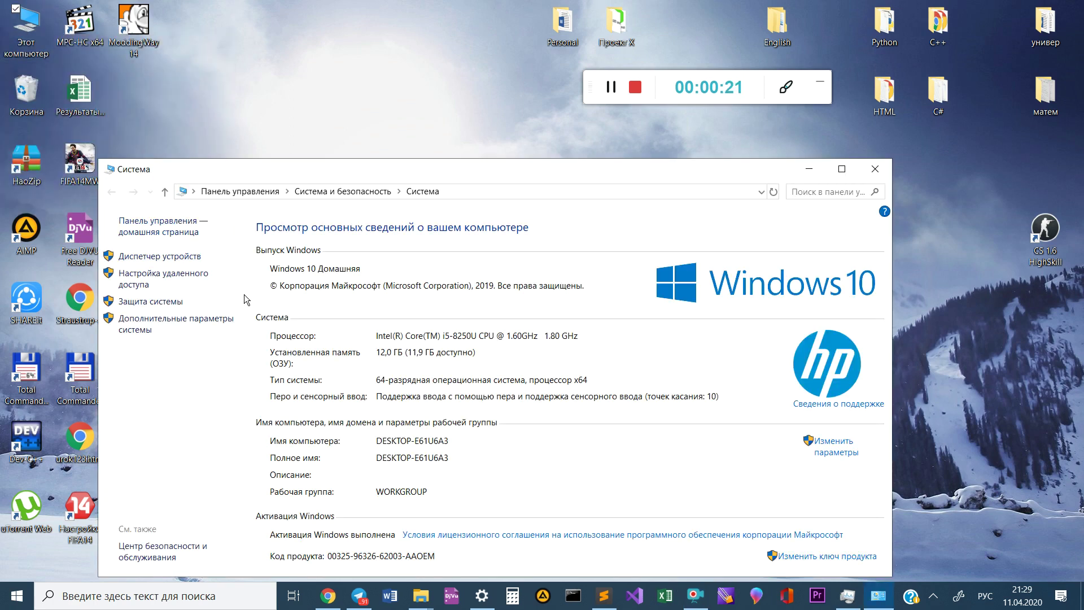
left_click(173, 326)
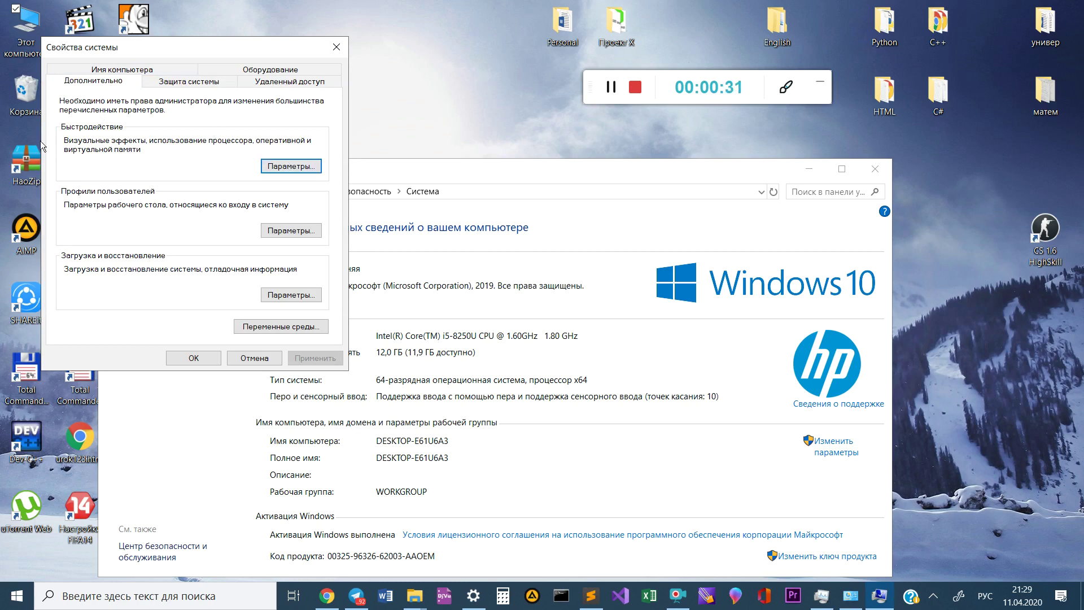
left_click(289, 172)
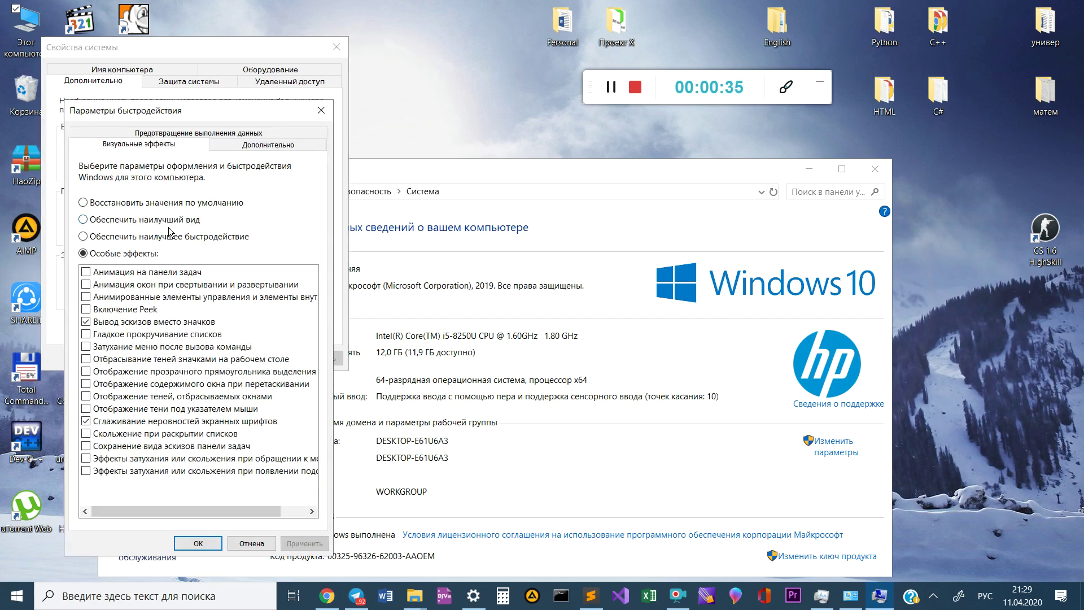
Set the visual effects to "Обеспечить наилучшее быстродействие" and apply the preset
left_click(620, 96)
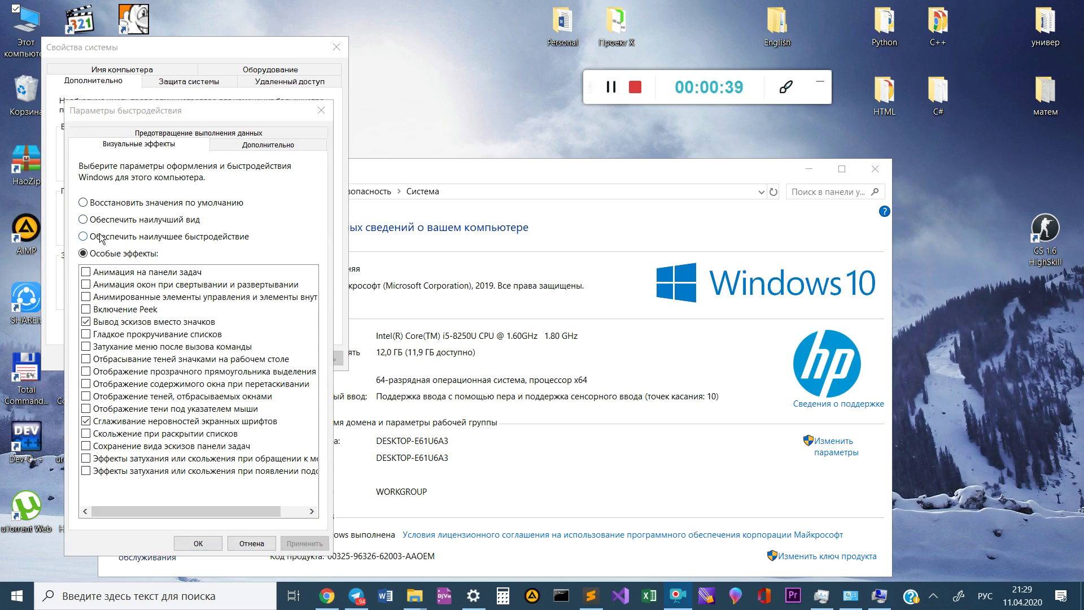
left_click(85, 220)
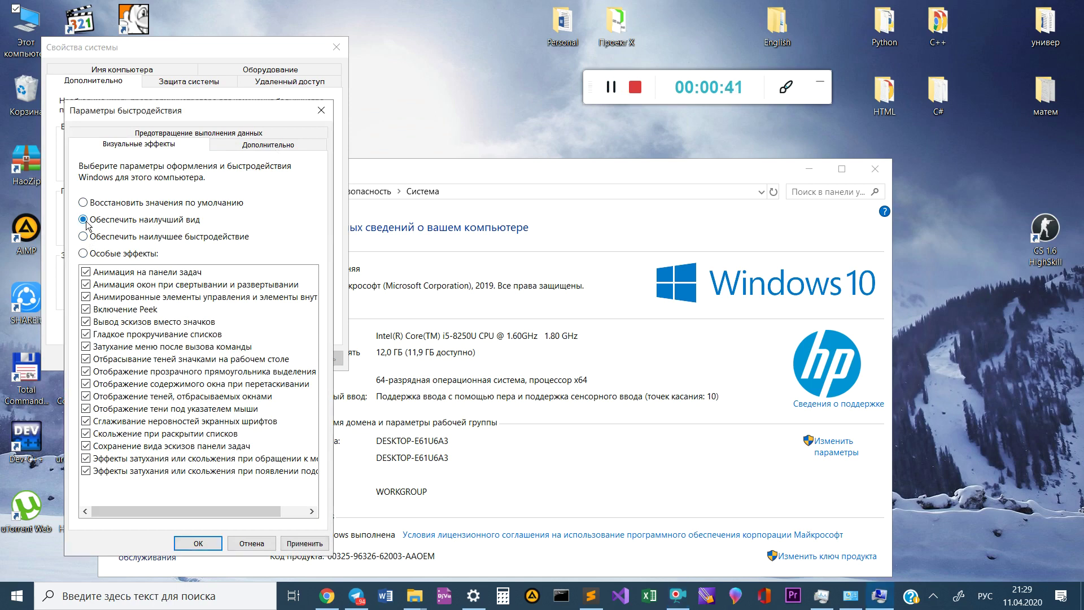
left_click(104, 241)
left_click(305, 543)
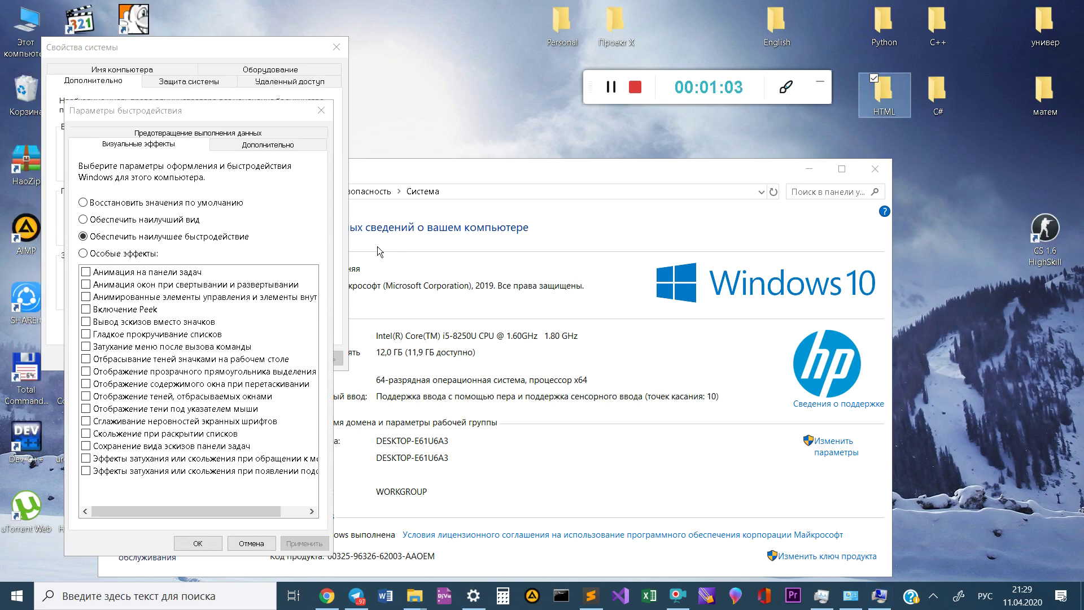
Open "Этот компьютер" and move its window clear of the performance options
double_click(25, 25)
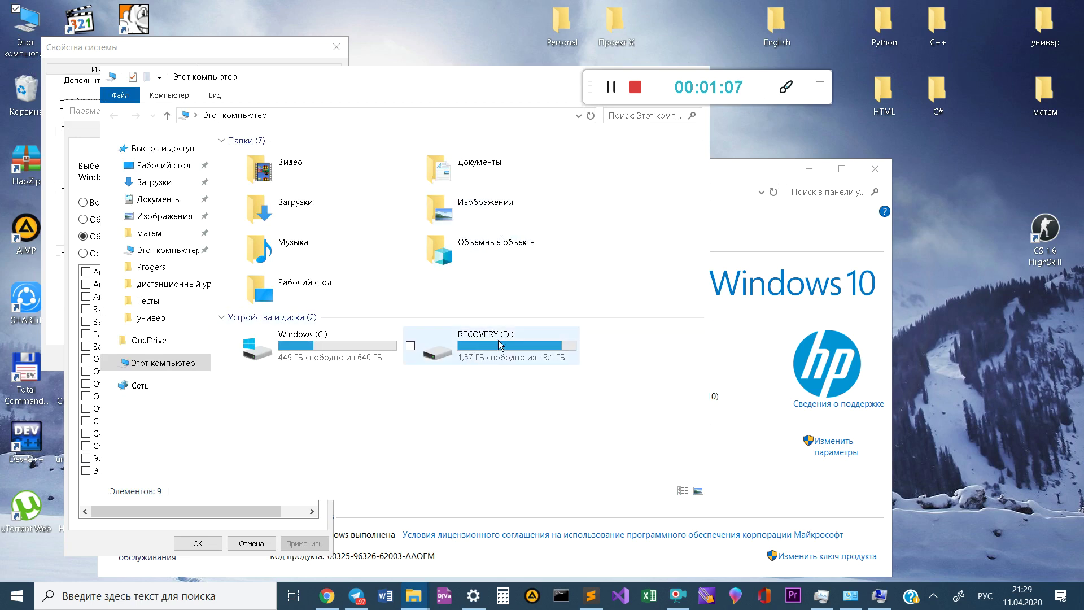
mouse_move(499, 345)
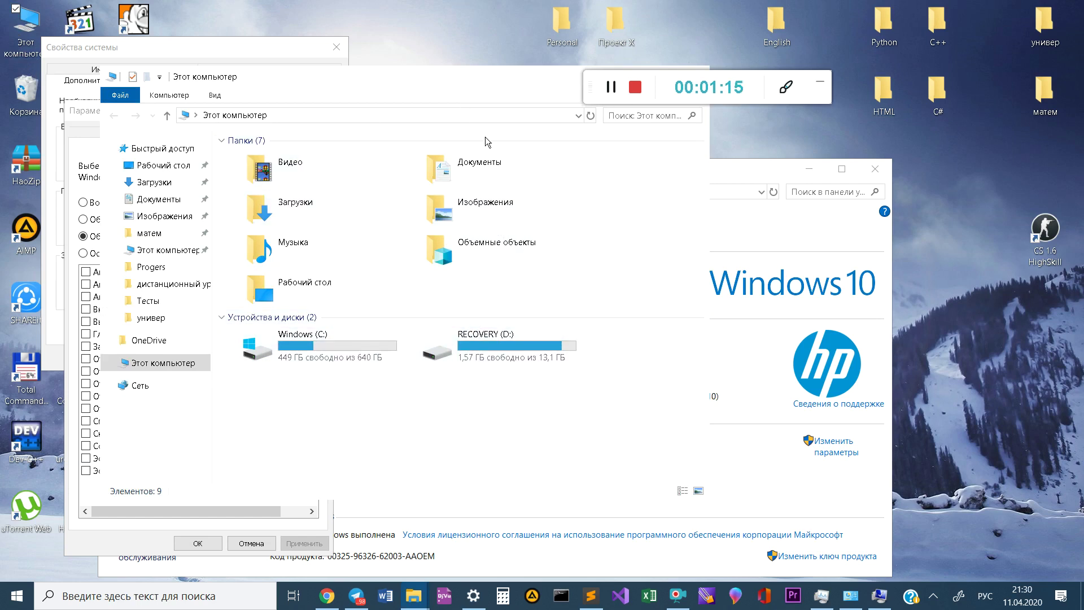
left_click(814, 107)
left_click_drag(824, 98, 852, 46)
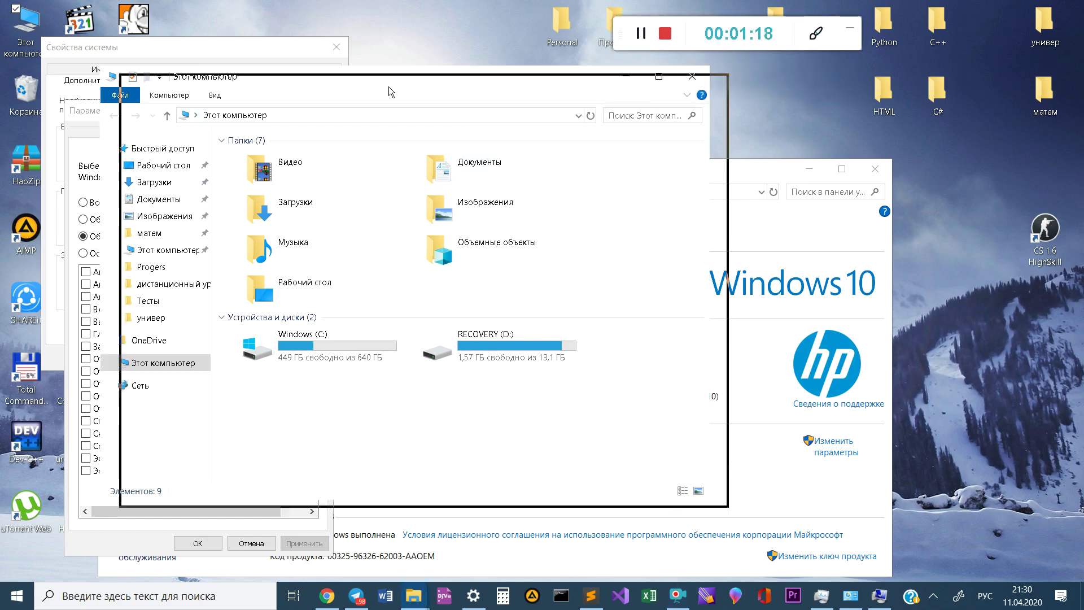
left_click_drag(372, 84, 717, 200)
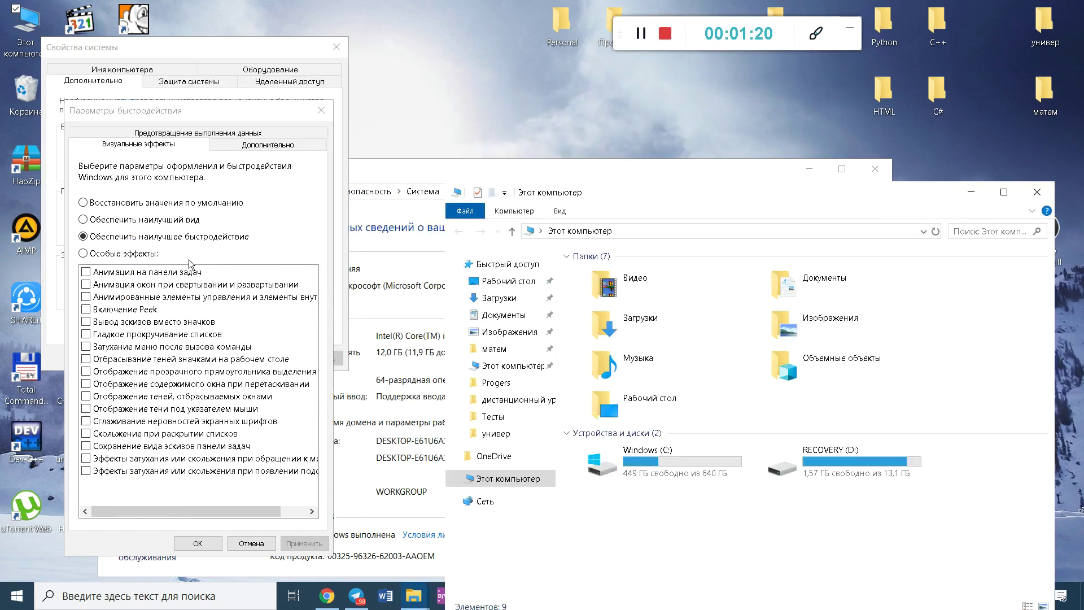
Enable "Сглаживание неровностей экранных шрифтов", apply it, and bring the "Этот компьютер" window back into full view
left_click(87, 423)
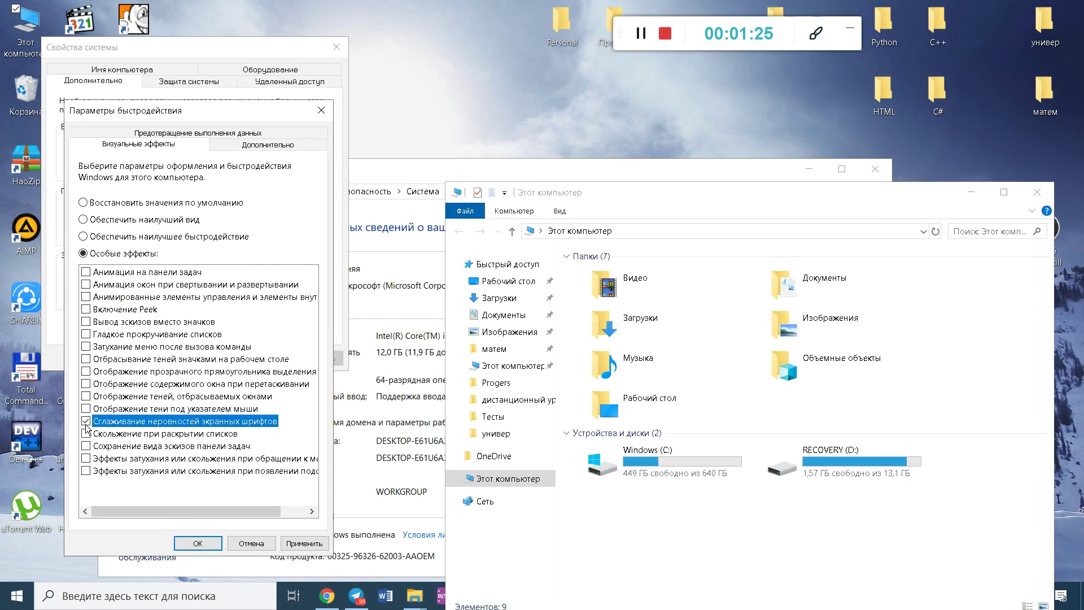
left_click(300, 543)
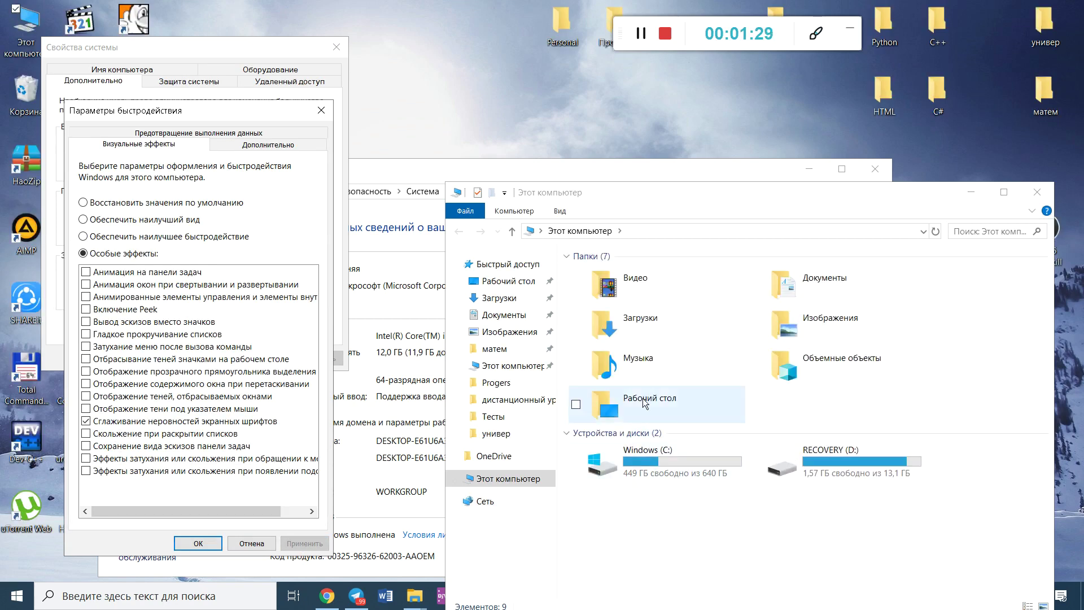
left_click_drag(853, 198, 724, 115)
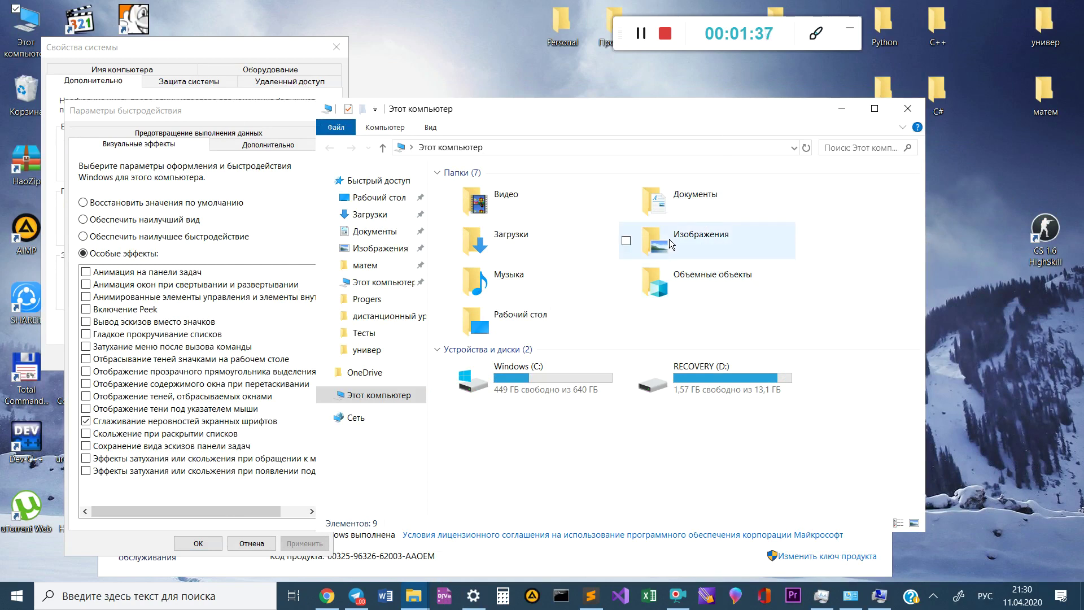
Open the Progers folder inside "Проект X" on the desktop to view its image files
left_click_drag(837, 42, 944, 39)
double_click(594, 27)
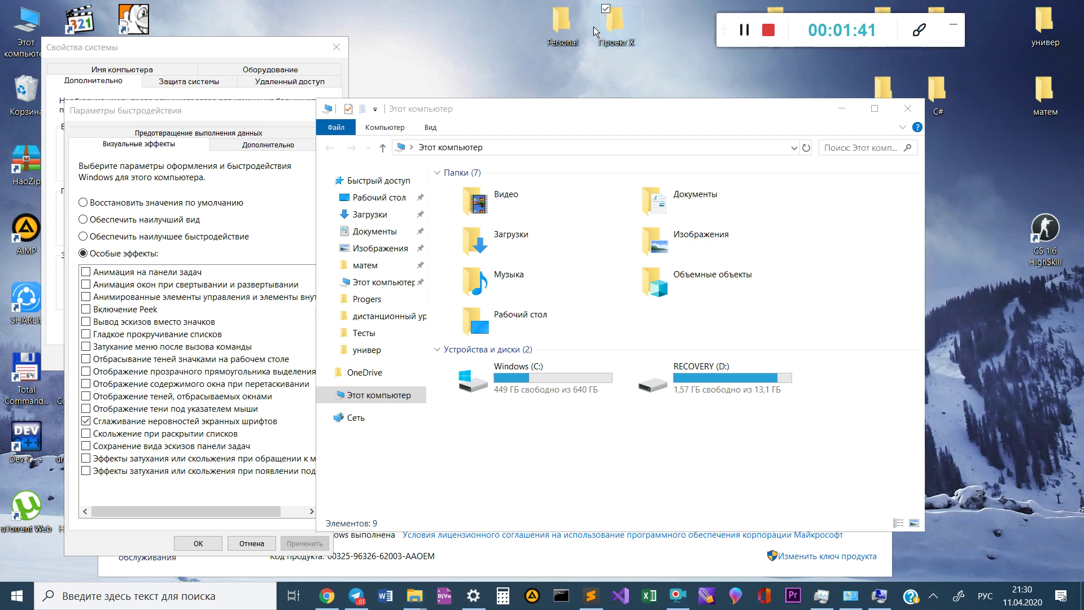
left_click(508, 241)
double_click(509, 242)
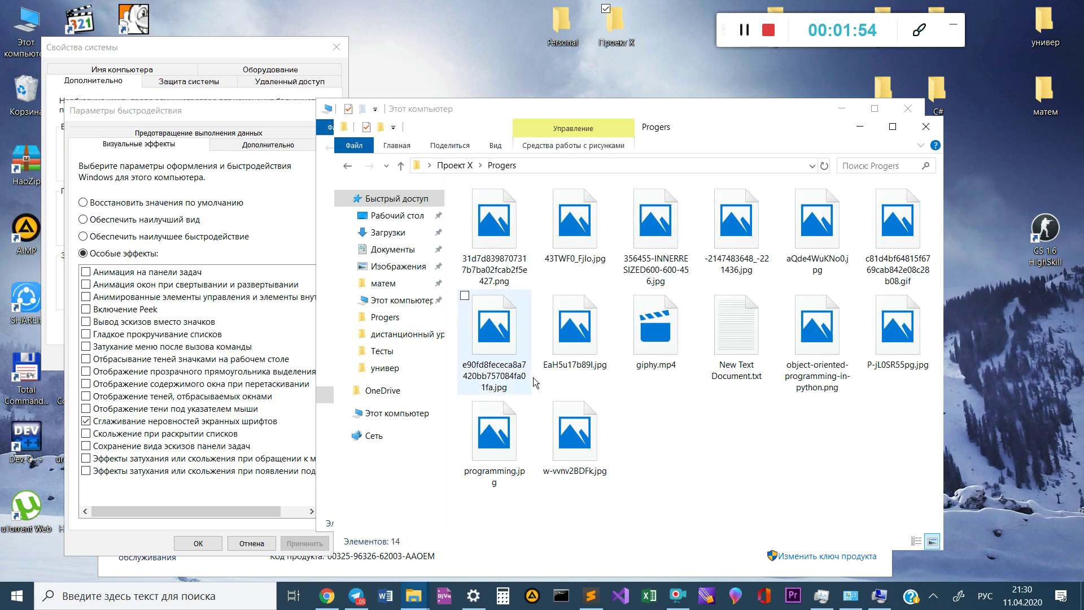
Enable "Вывод эскизов вместо значков" in the visual effects list and apply it
left_click(184, 121)
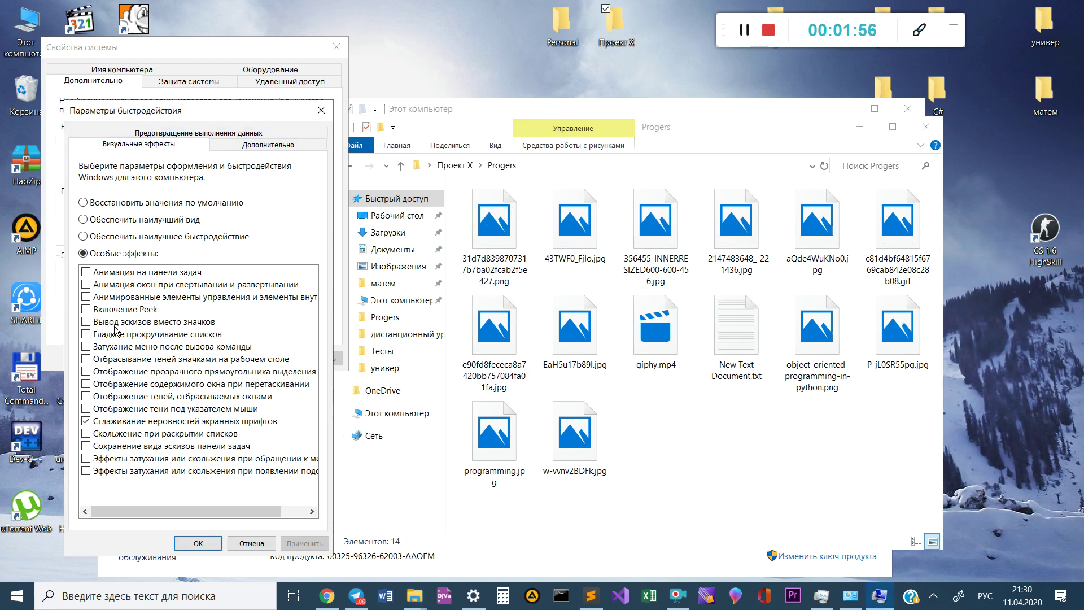
left_click(86, 322)
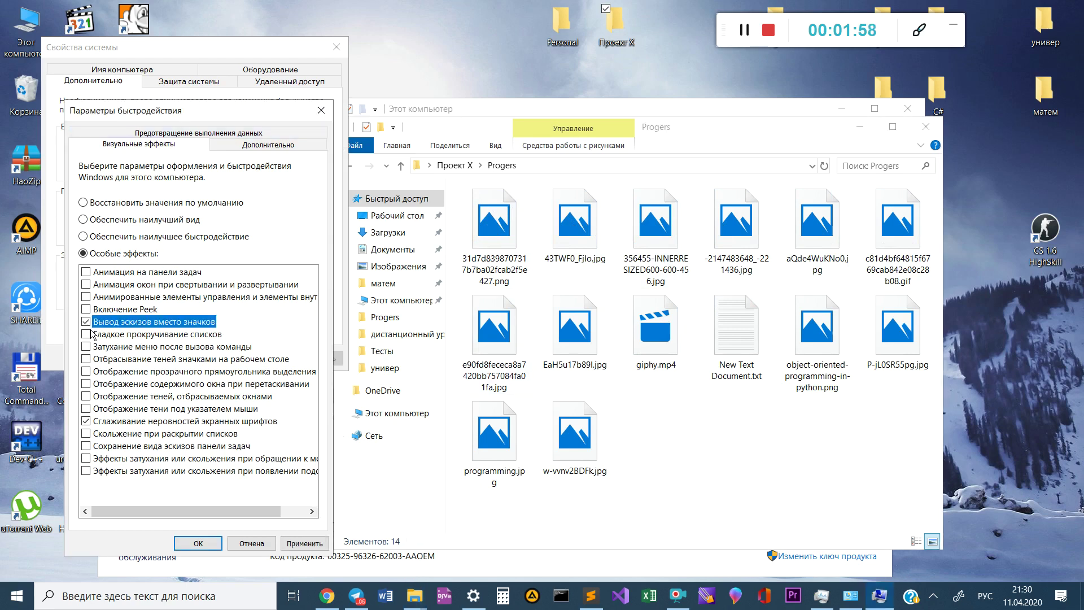
left_click(292, 545)
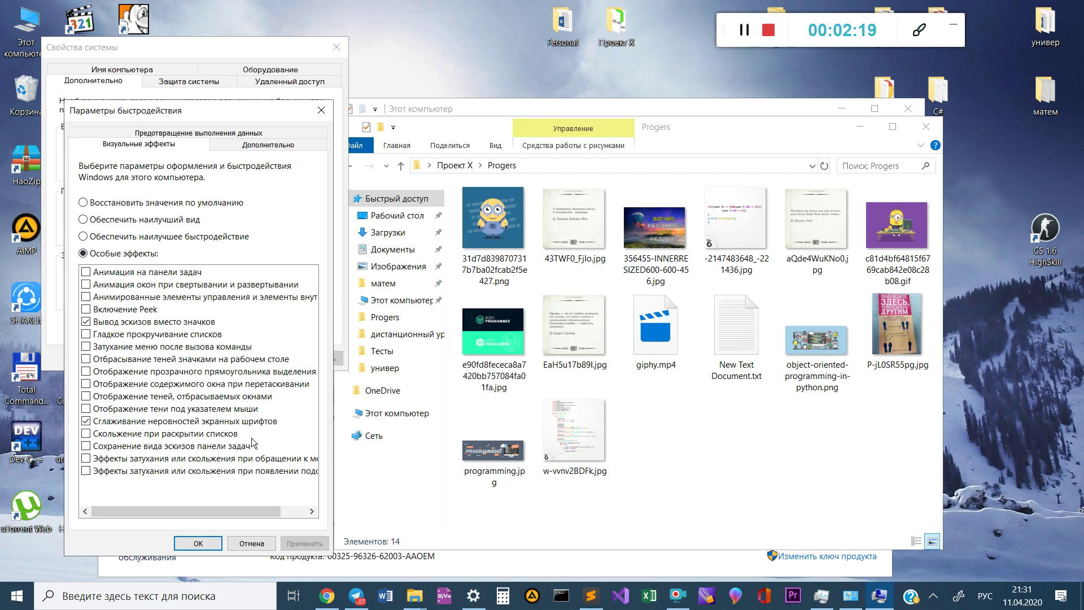
Confirm the performance options and close the system properties, both folder windows and the system information window
left_click(205, 546)
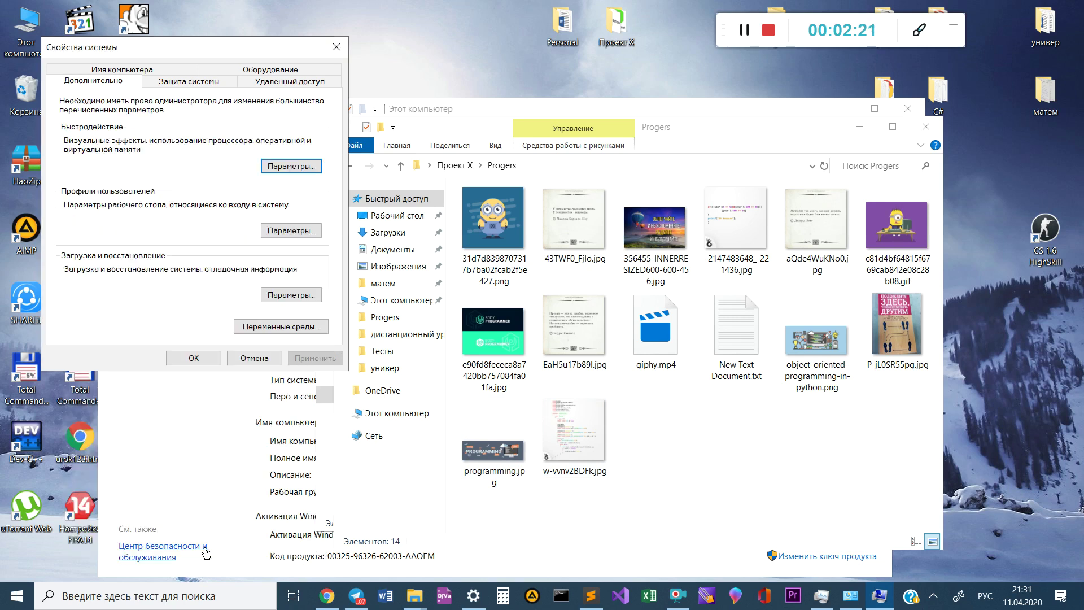
left_click(336, 47)
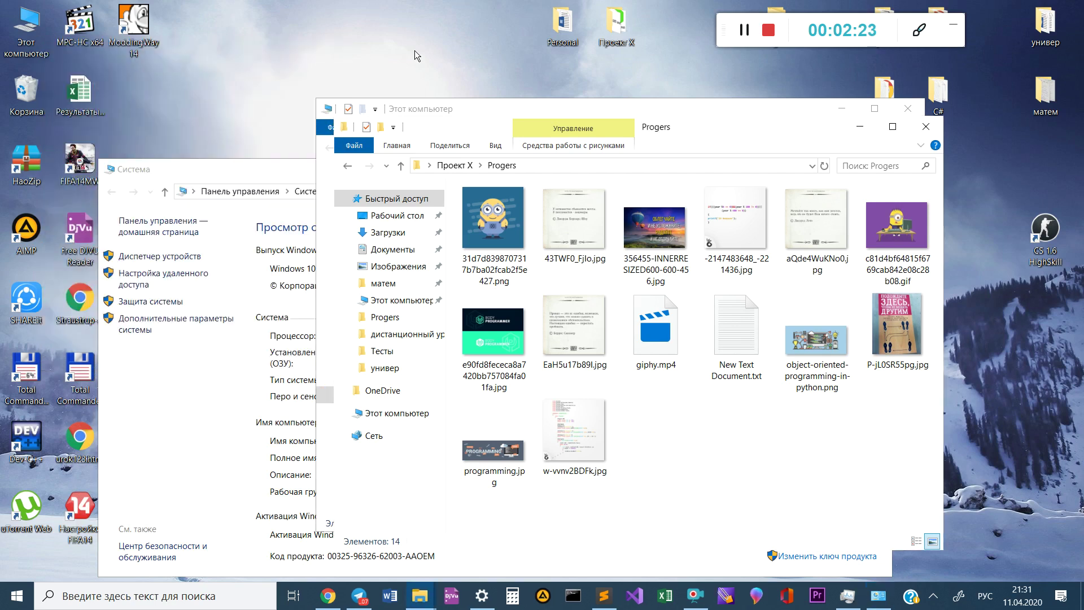
left_click(913, 129)
left_click(907, 108)
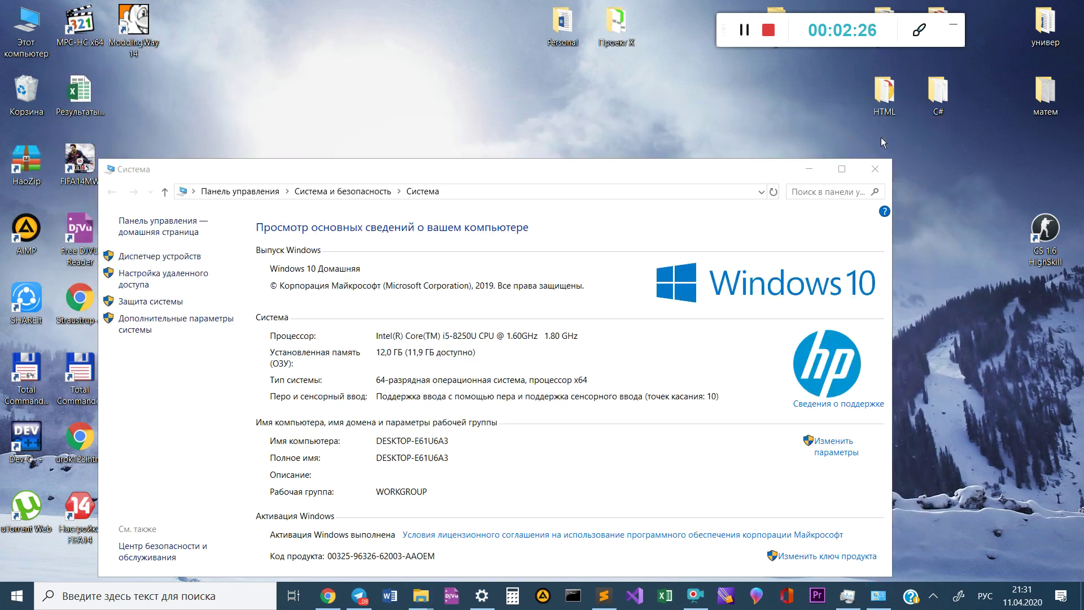
left_click(861, 174)
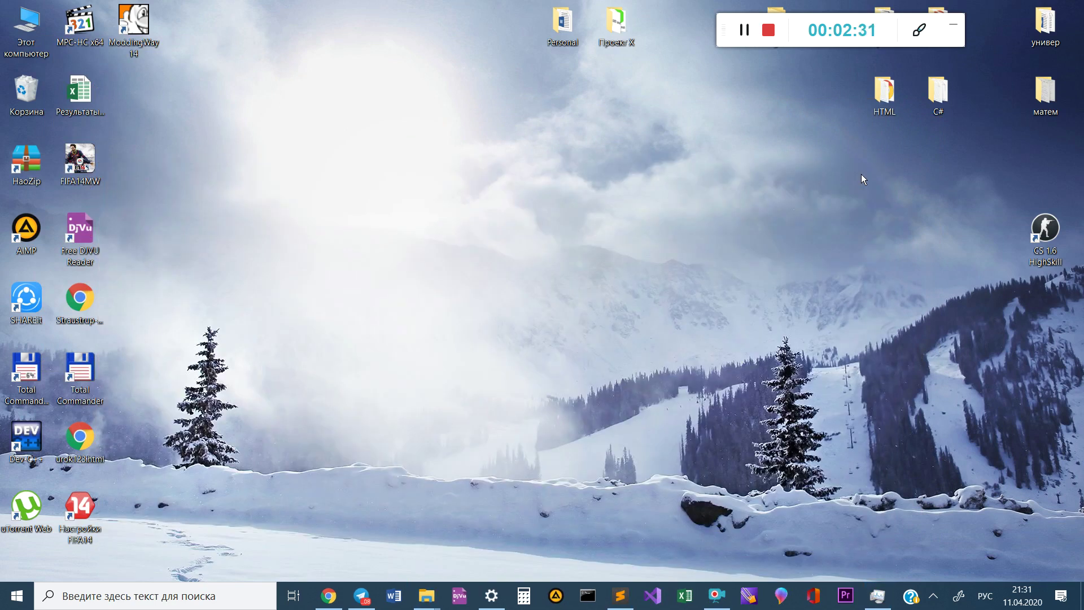
Open "Этот компьютер" from the desktop
right_click(577, 175)
left_click(559, 213)
double_click(26, 22)
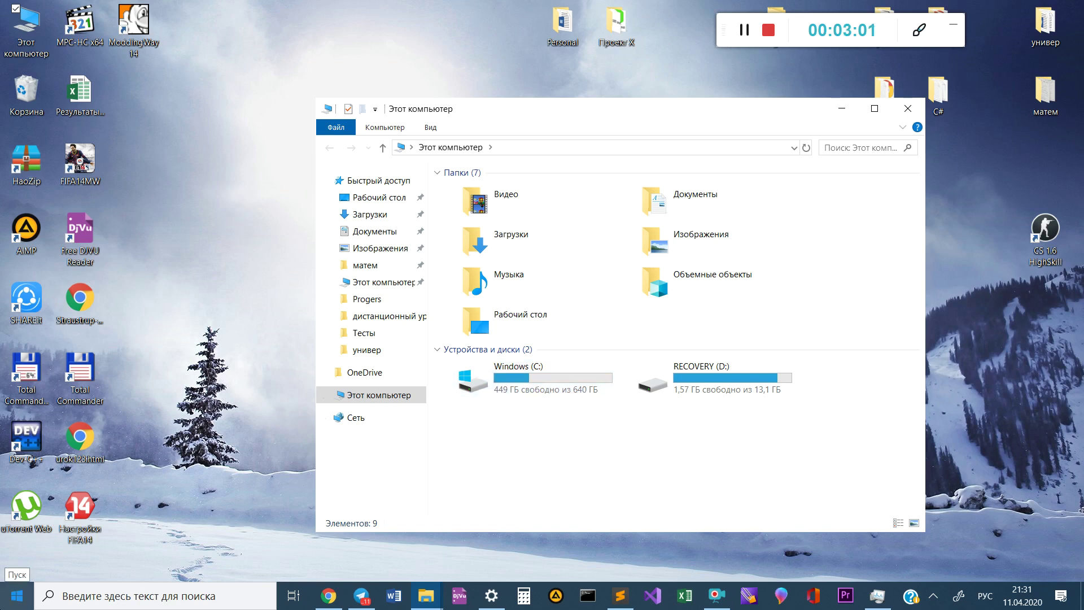
Open the "Приложения и возможности" page of the apps category in Windows Settings
left_click(17, 595)
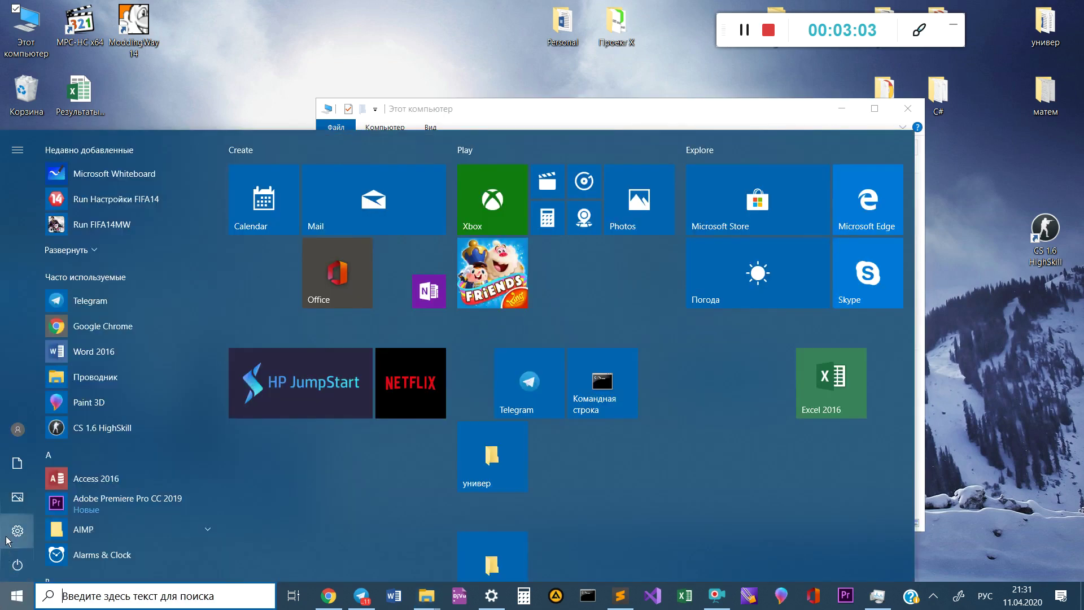
left_click(16, 532)
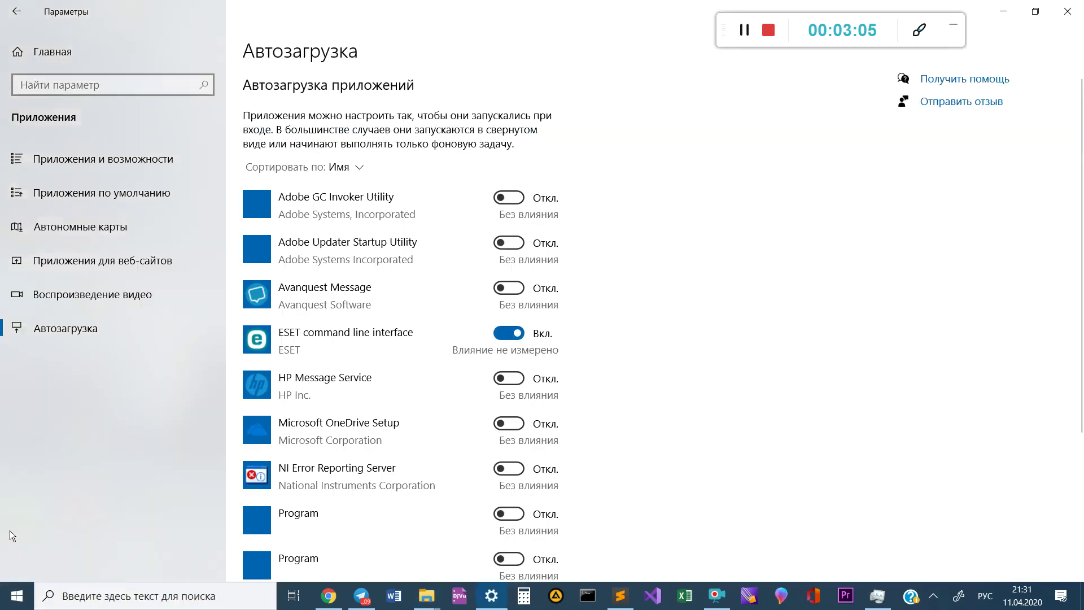
left_click(51, 52)
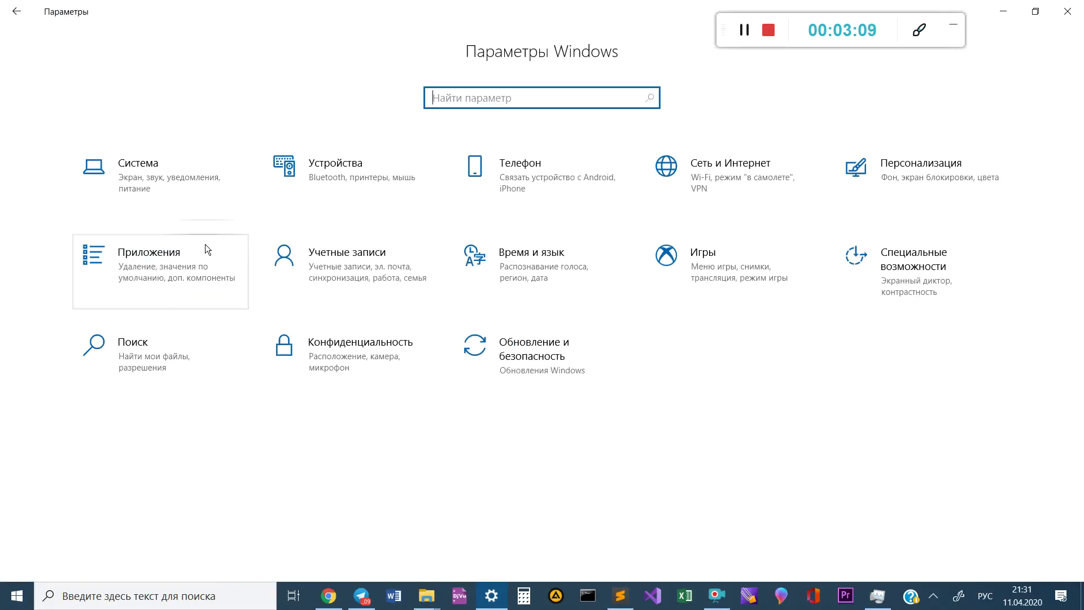
left_click(194, 260)
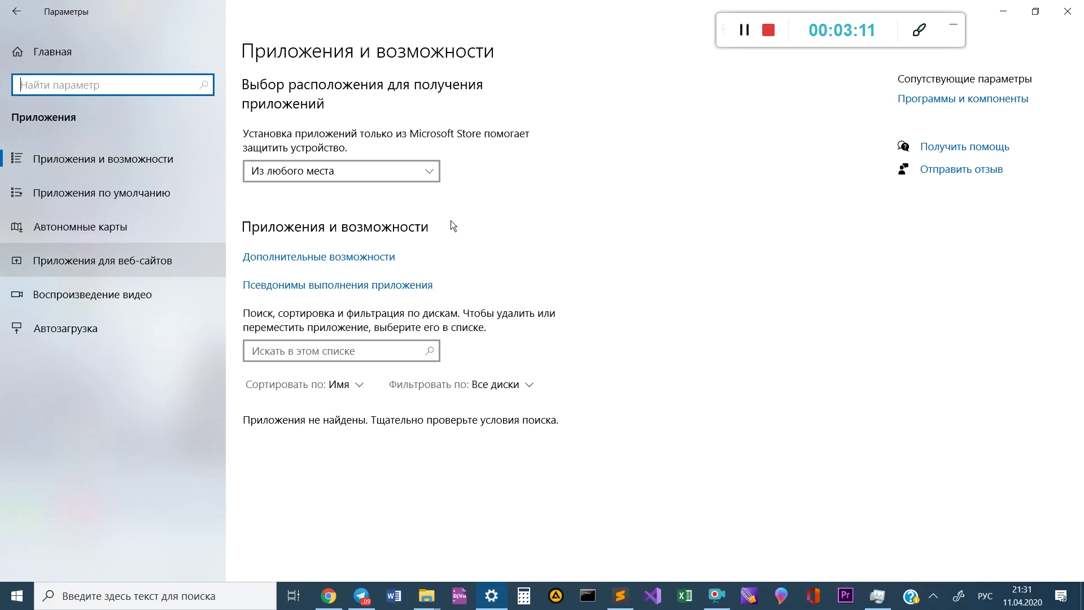
Examine the installed apps list, expanding the entries for Adobe Premiere Pro CC 2019, Counter-Strike 1.6 HighSkill and Dev-C++
scroll(403, 435, "down", 3)
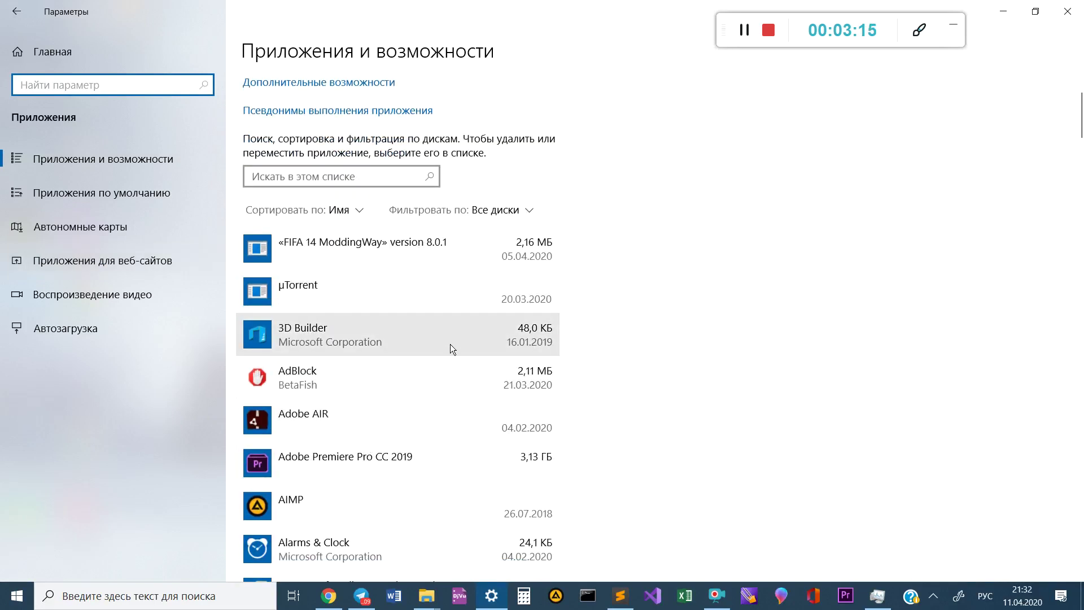
scroll(449, 344, "down", 3)
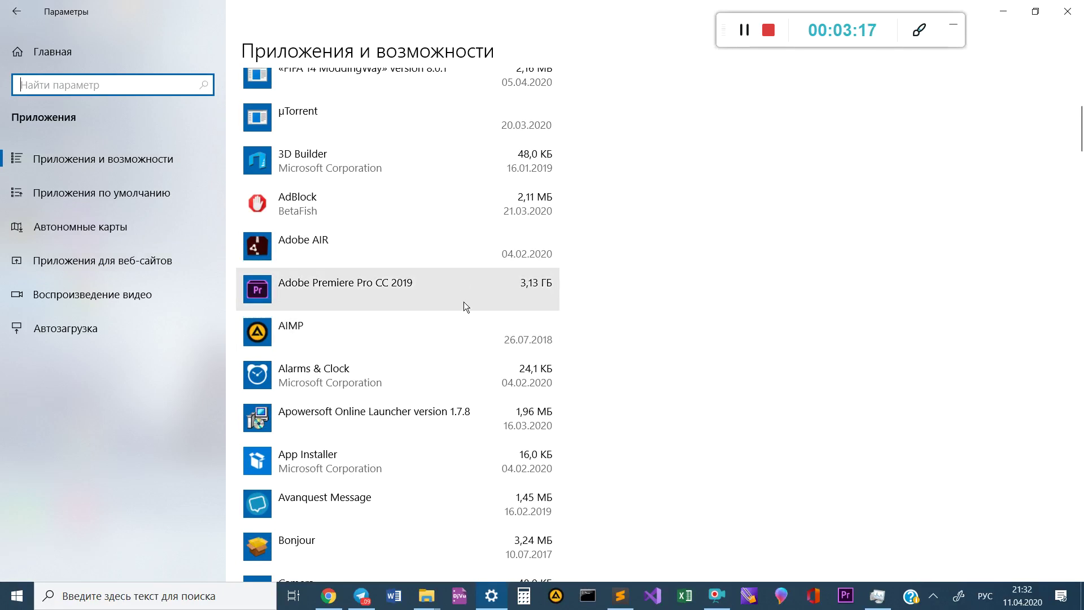
scroll(492, 249, "up", 3)
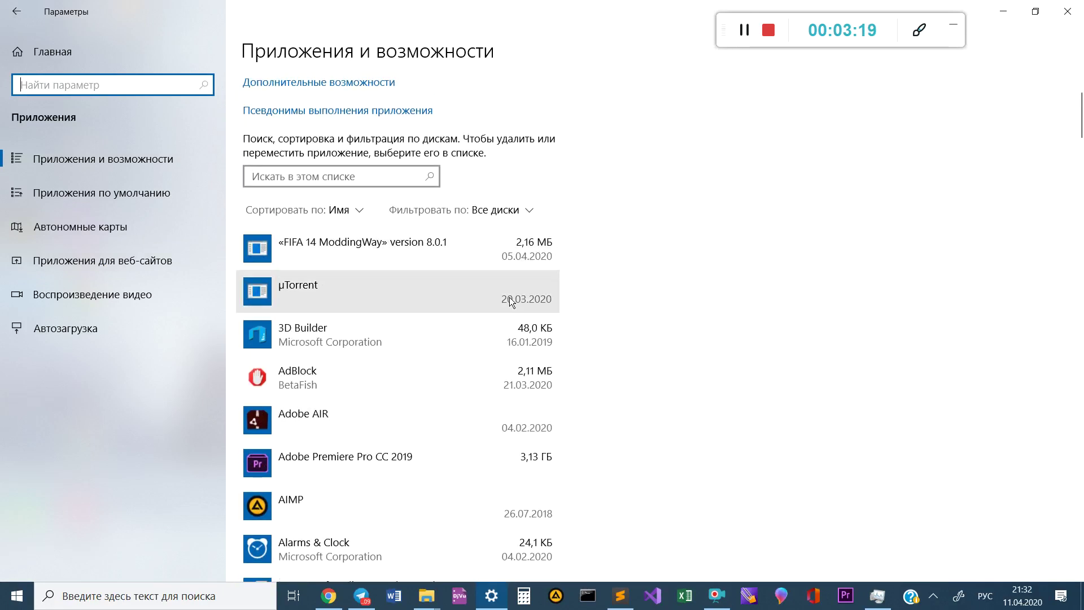
left_click(373, 464)
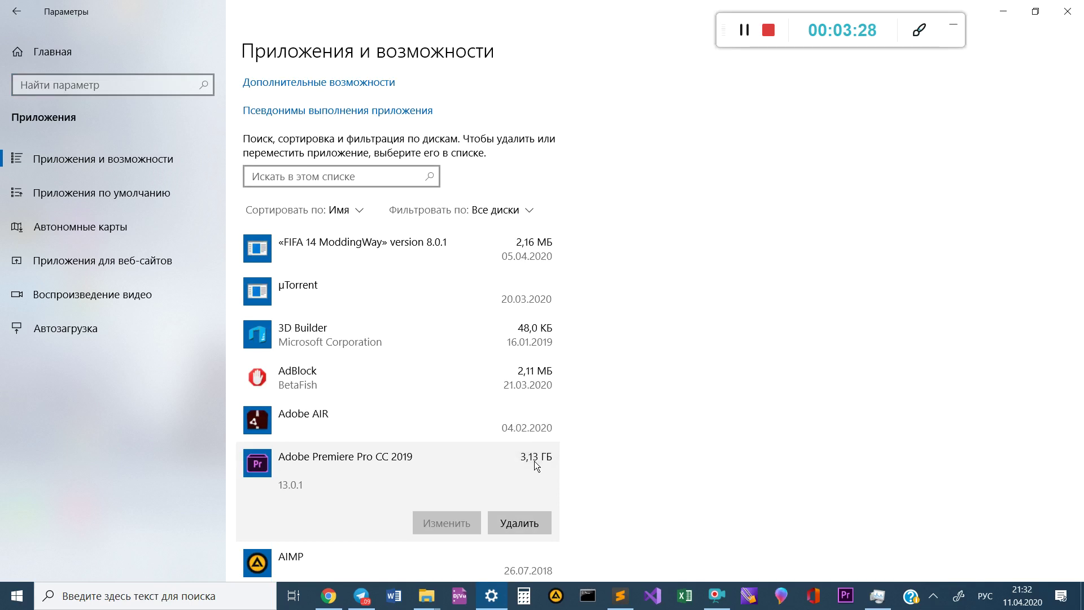
scroll(474, 313, "down", 8)
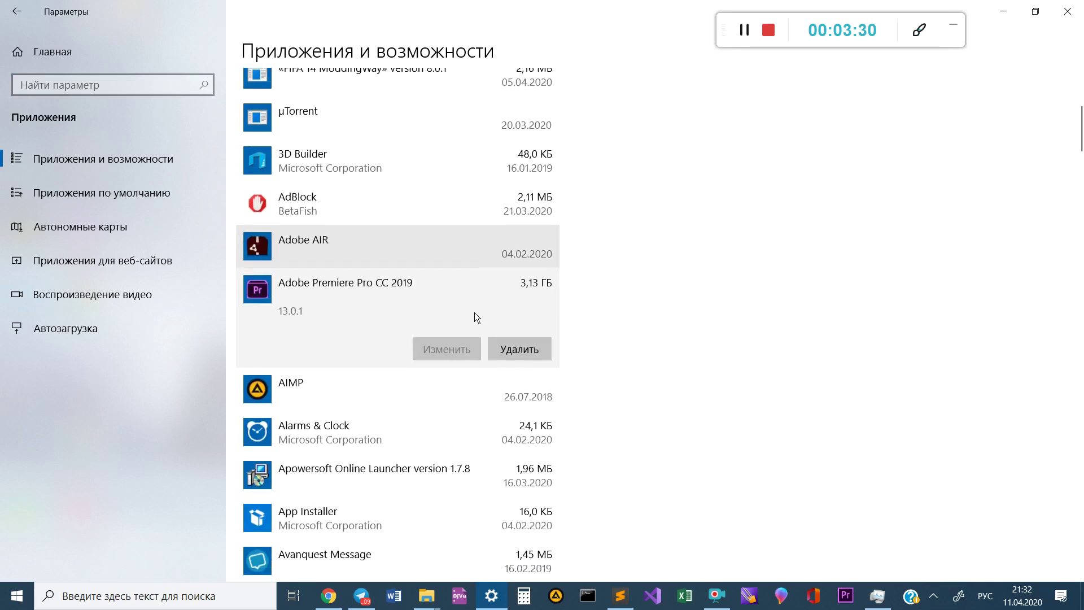
left_click(493, 337)
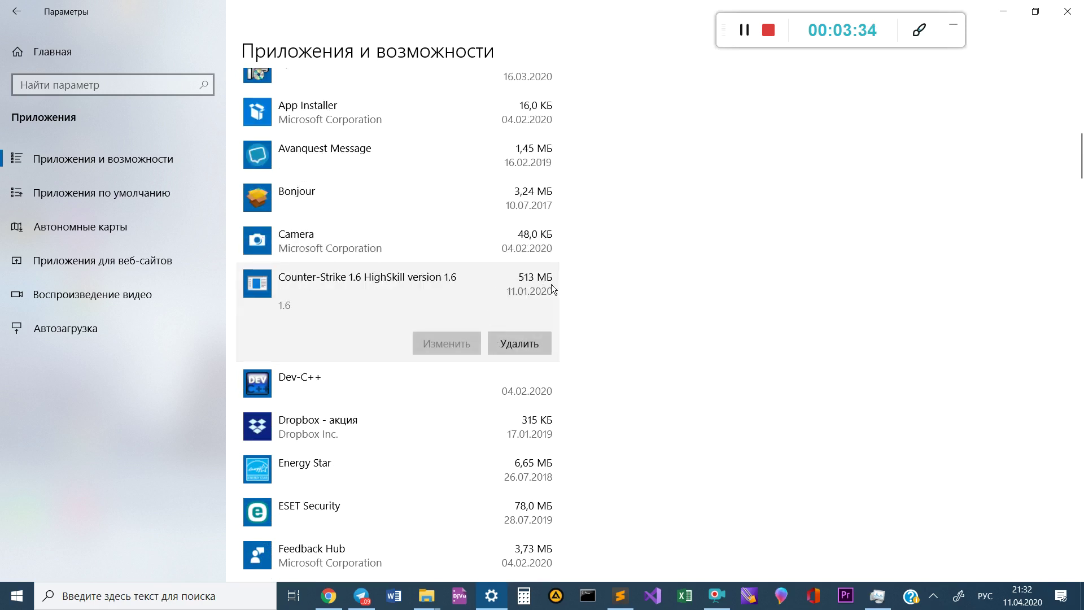
left_click(446, 381)
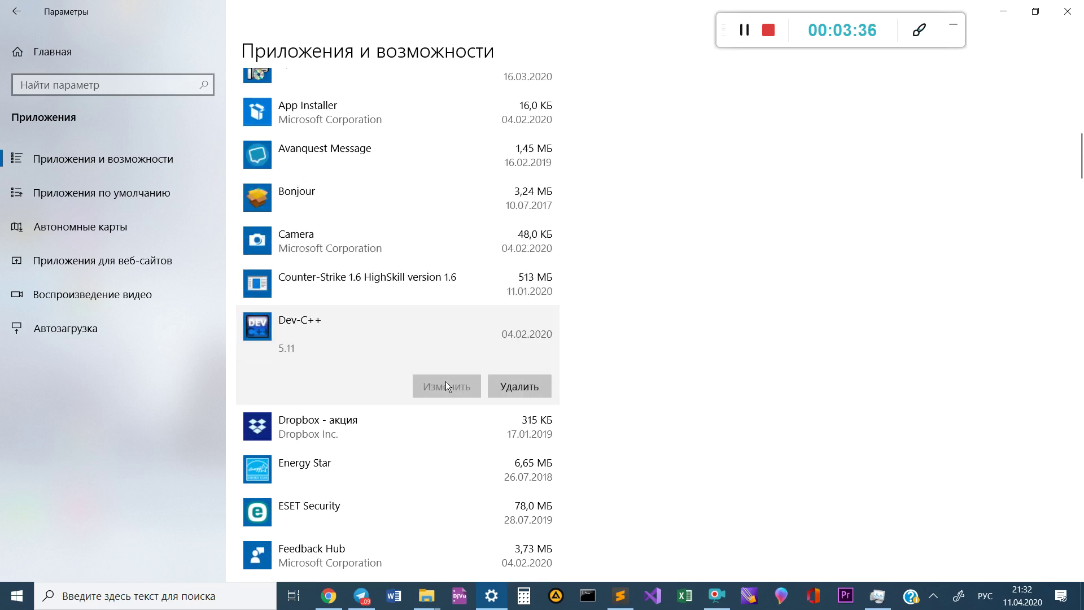
Expand the "Dropbox - акция" entry and look further down the installed apps list
left_click(453, 441)
scroll(341, 521, "down", 3)
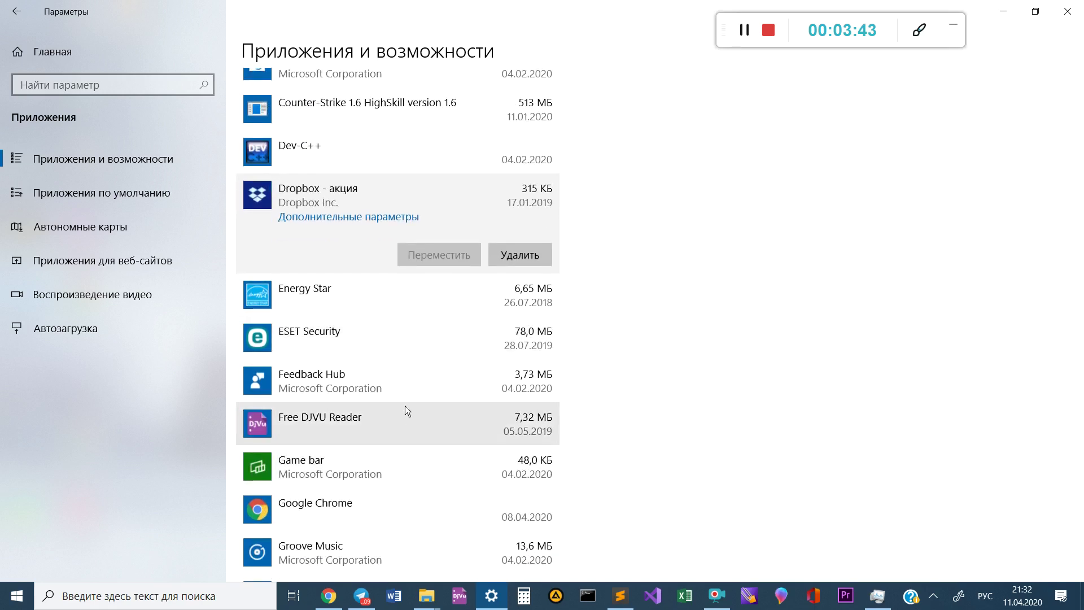
Open "Этот компьютер" from the desktop, check the free space on the Windows (C:) drive and put the window away
key("super+d")
double_click(11, 32)
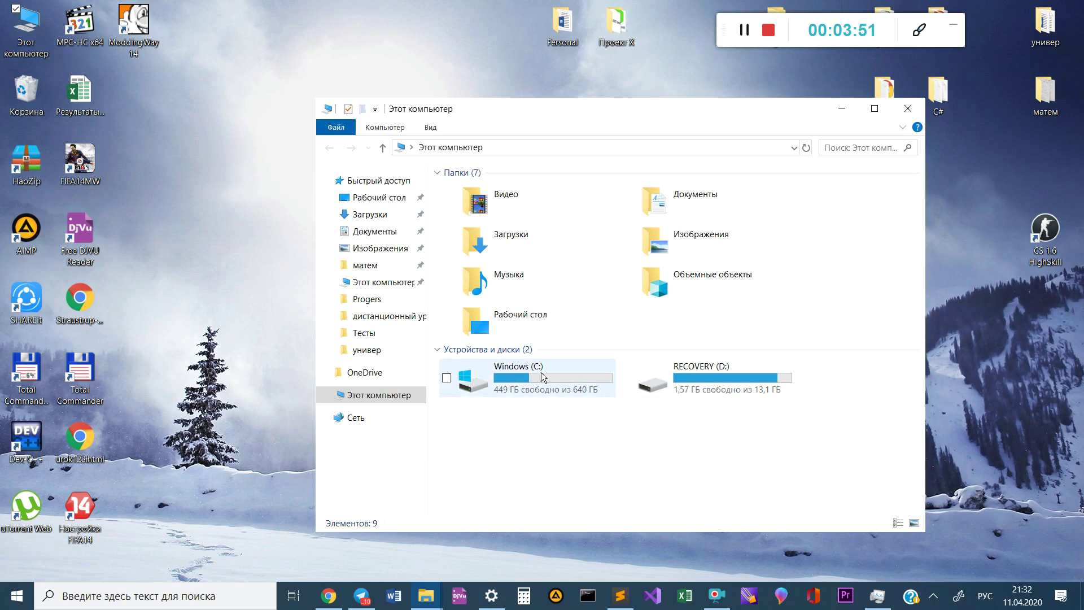
mouse_move(539, 391)
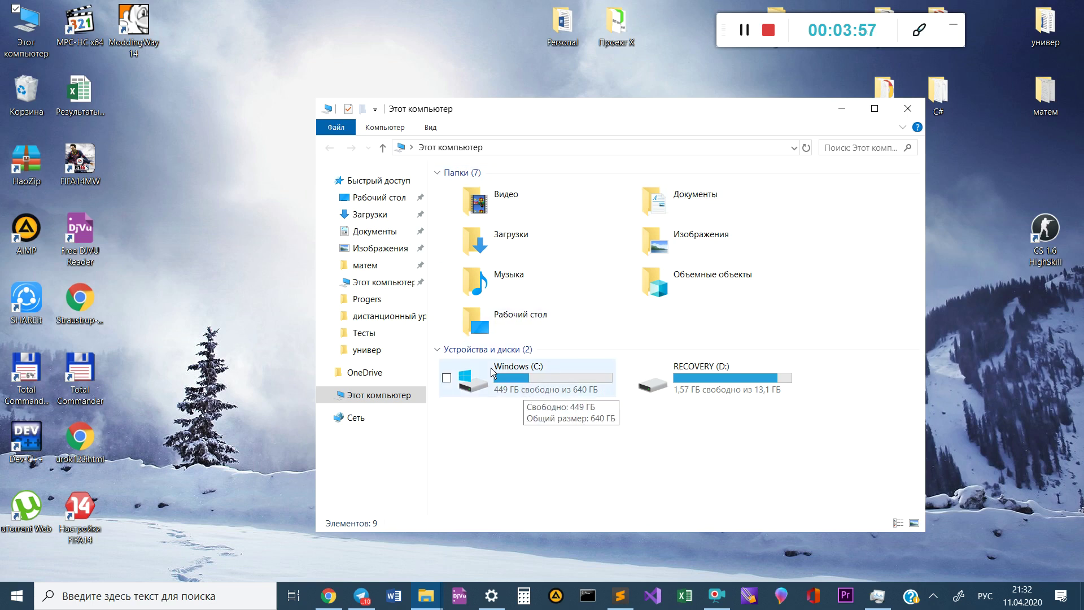
left_click(826, 113)
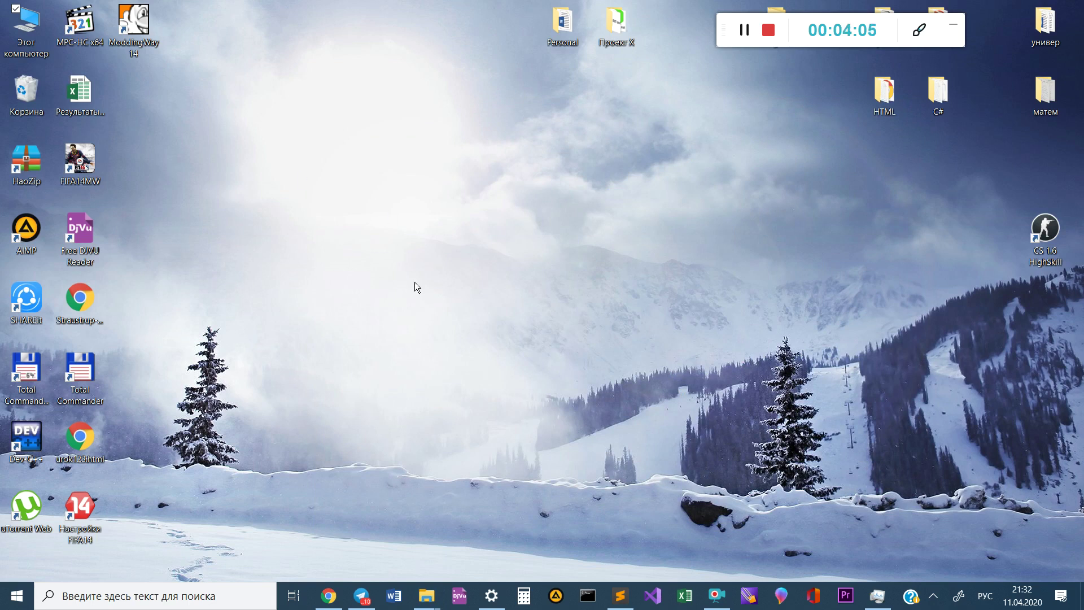
Bring up the open Windows (C:) folder window, go to "Этот компьютер" and inspect the RECOVERY (D:) drive
mouse_move(426, 596)
left_click(188, 535)
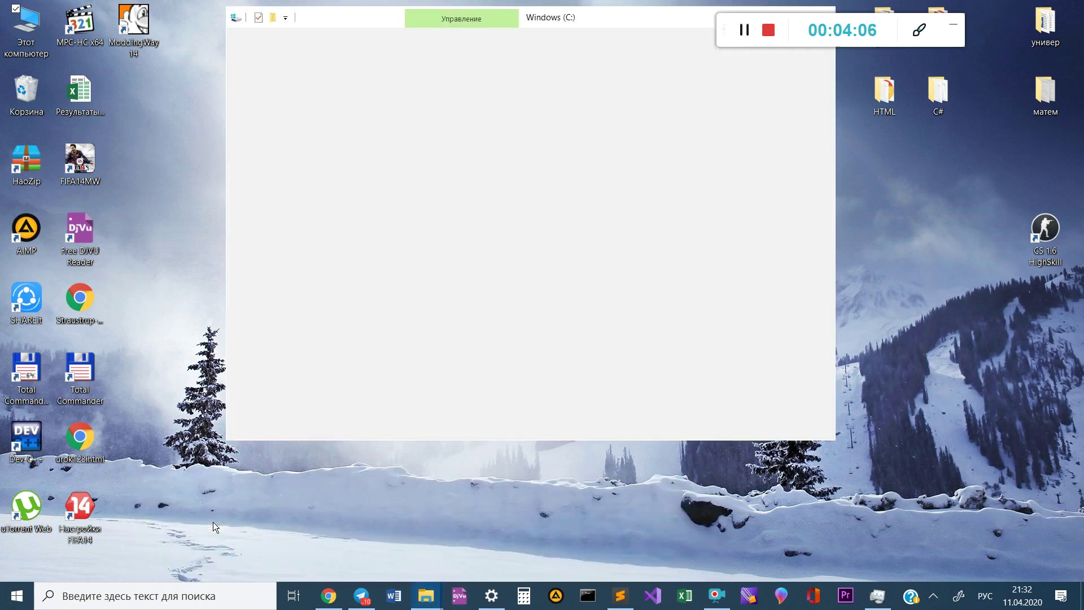
left_click(369, 56)
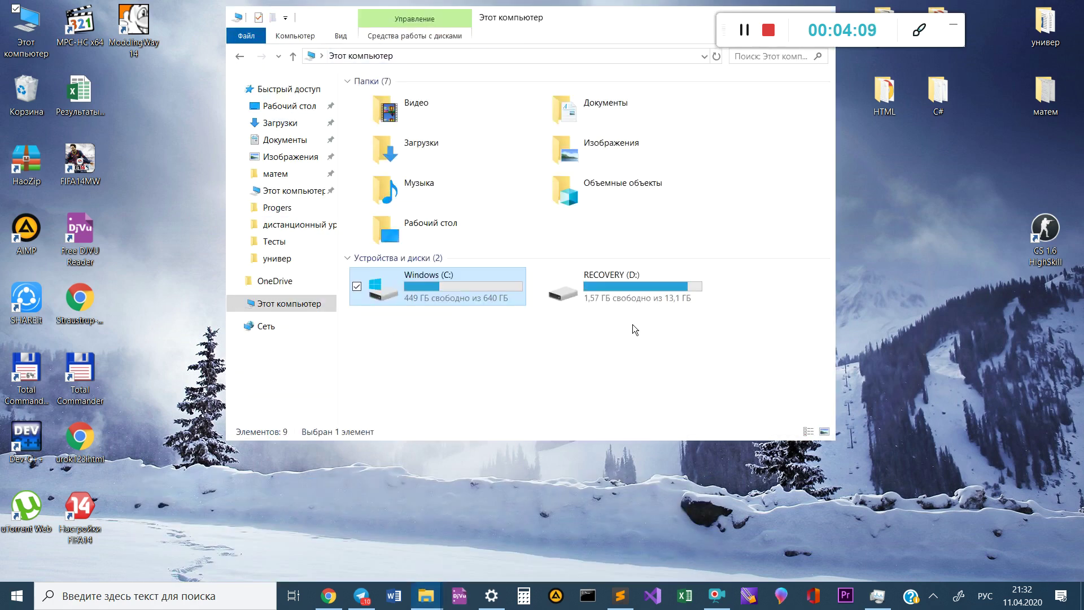
double_click(593, 279)
key("alt+Left")
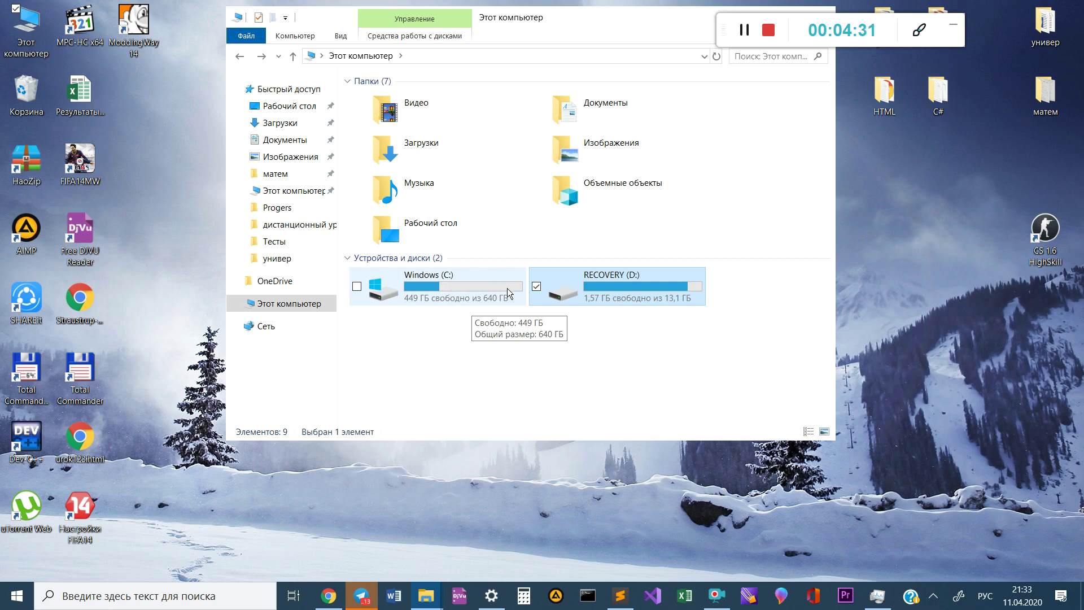
left_click(945, 210)
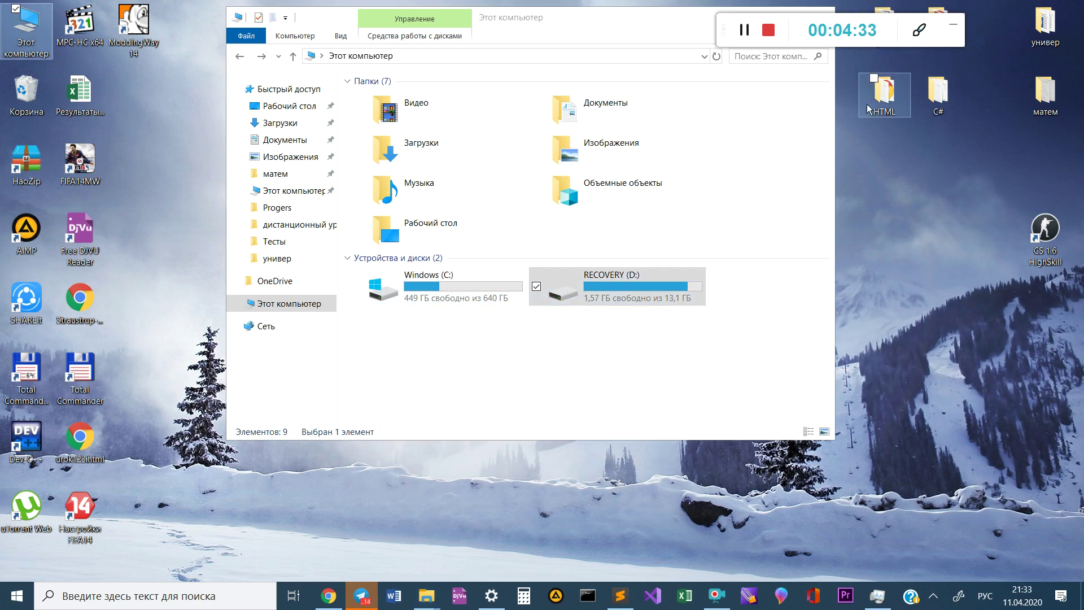
left_click_drag(597, 25, 542, 112)
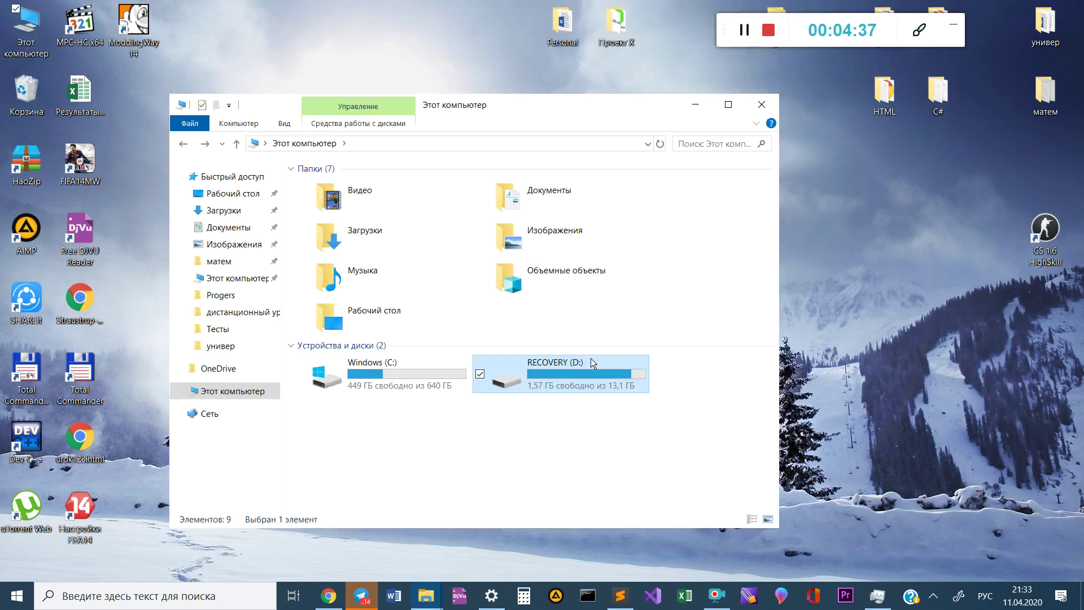
mouse_move(592, 377)
Check the size on disk in the properties of the desktop folder "Проект X", then close the properties without changes
right_click(621, 38)
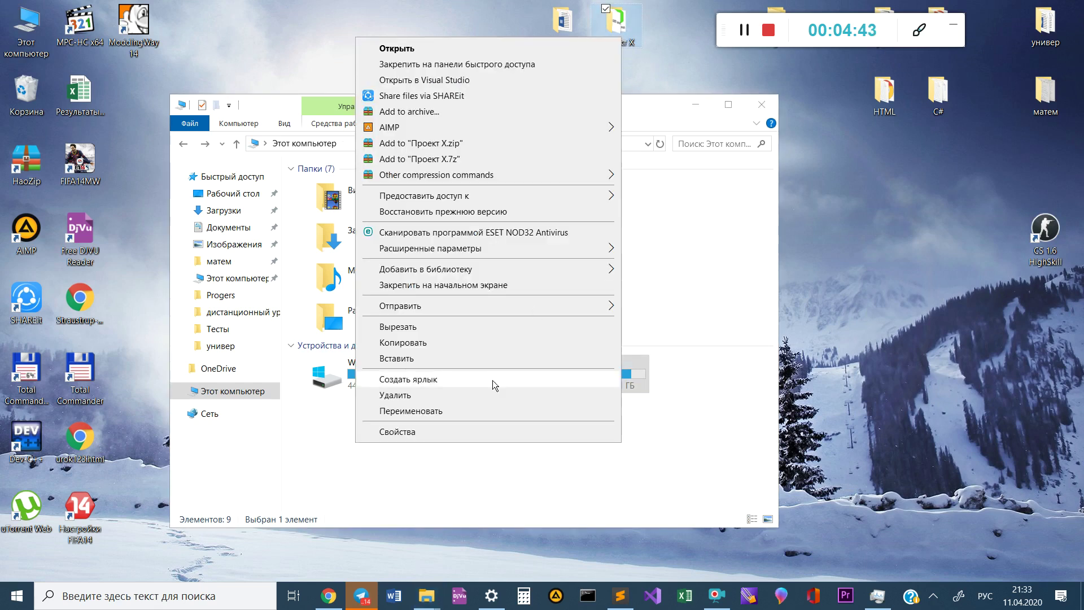
left_click(466, 433)
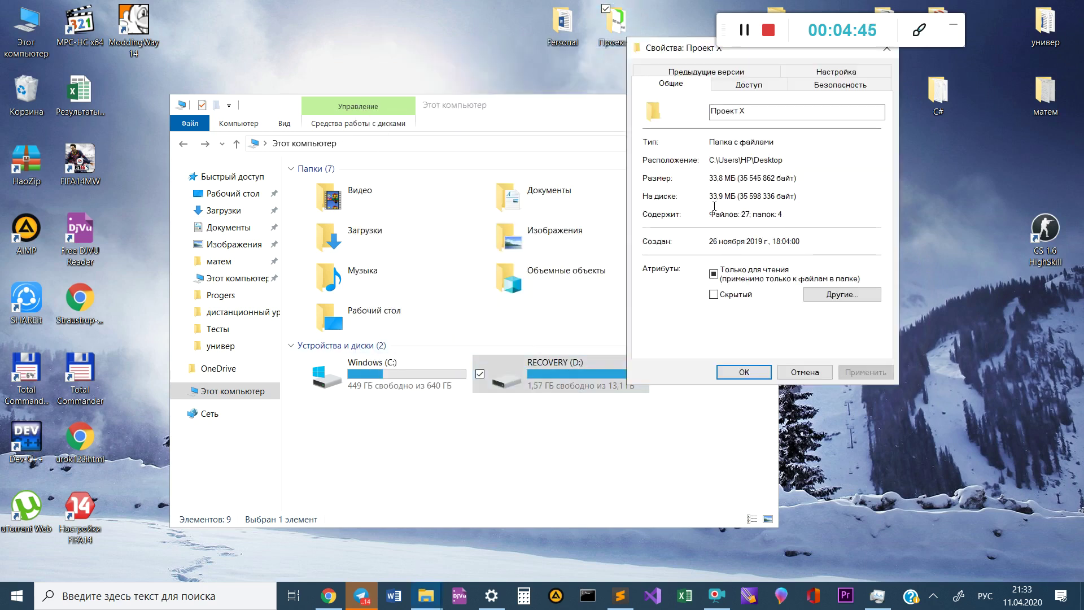
left_click_drag(709, 198, 735, 198)
left_click(942, 202)
left_click(800, 376)
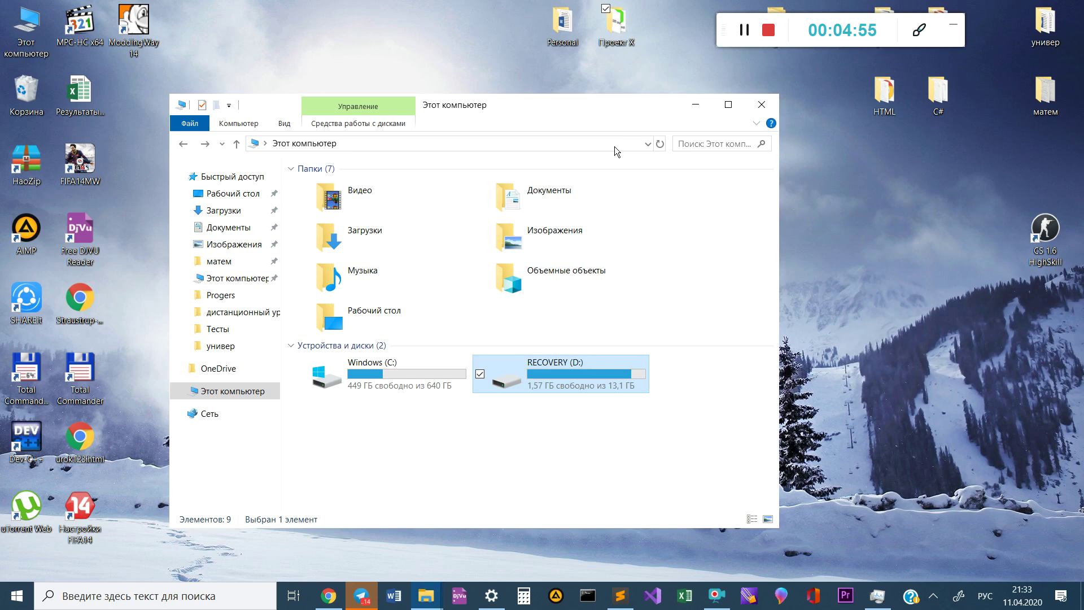
View the contents of the Windows (C:) drive, then minimize the window to return to the desktop
double_click(384, 361)
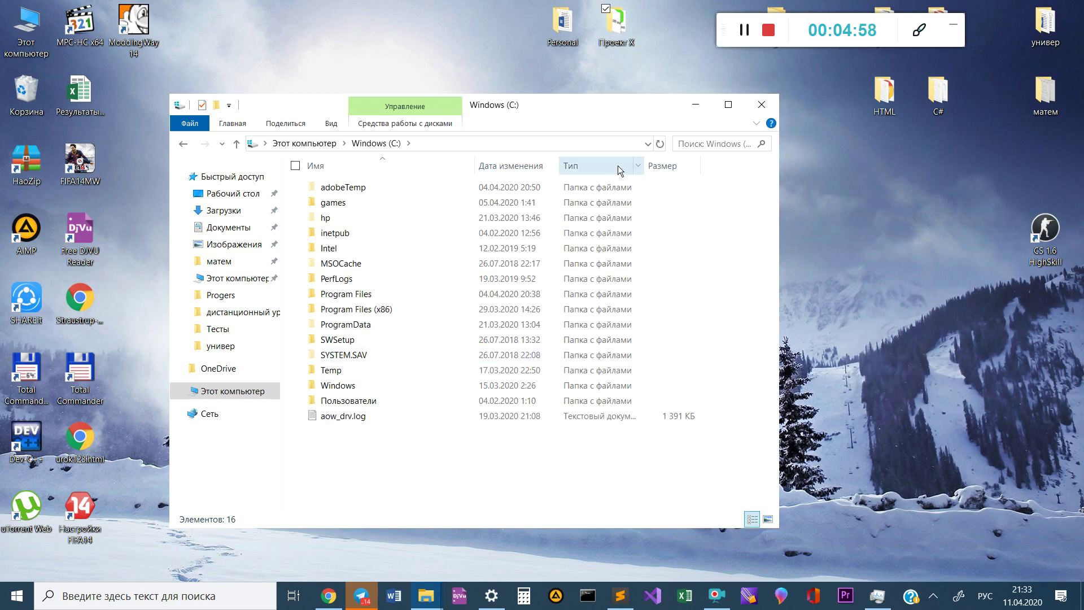
left_click(697, 104)
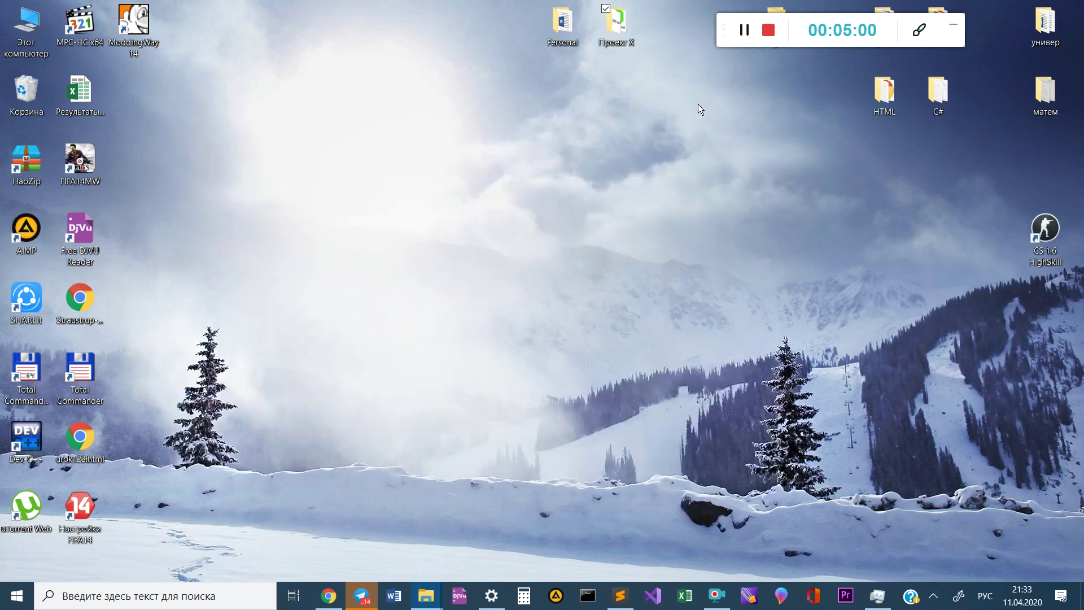
right_click(466, 175)
left_click(437, 218)
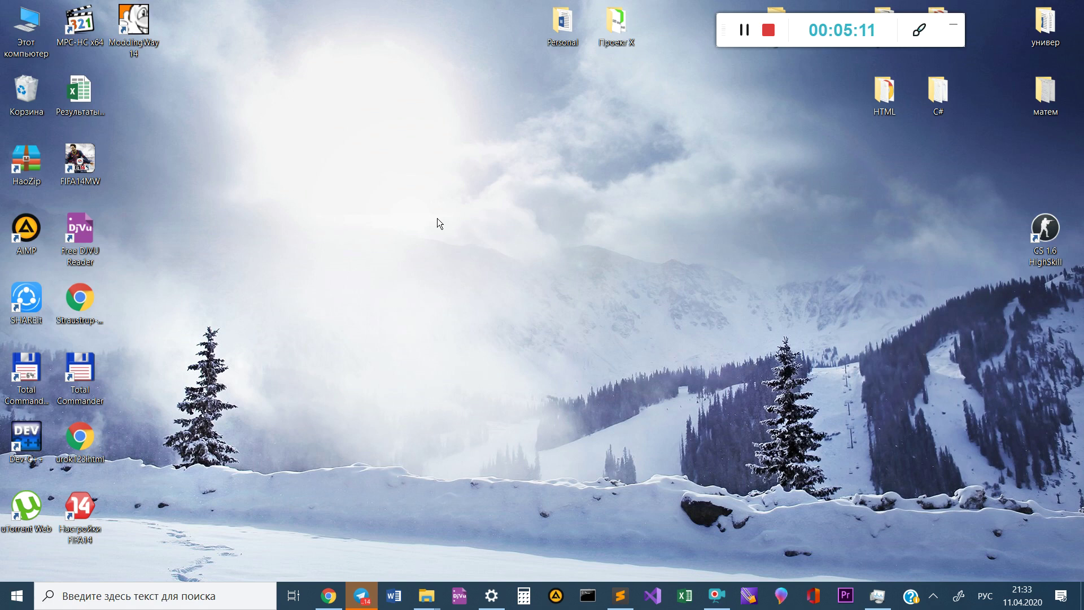
Open Task Manager, glance at the running processes, and show the "Автозагрузка" list in a maximized window
key("ctrl+shift+Escape")
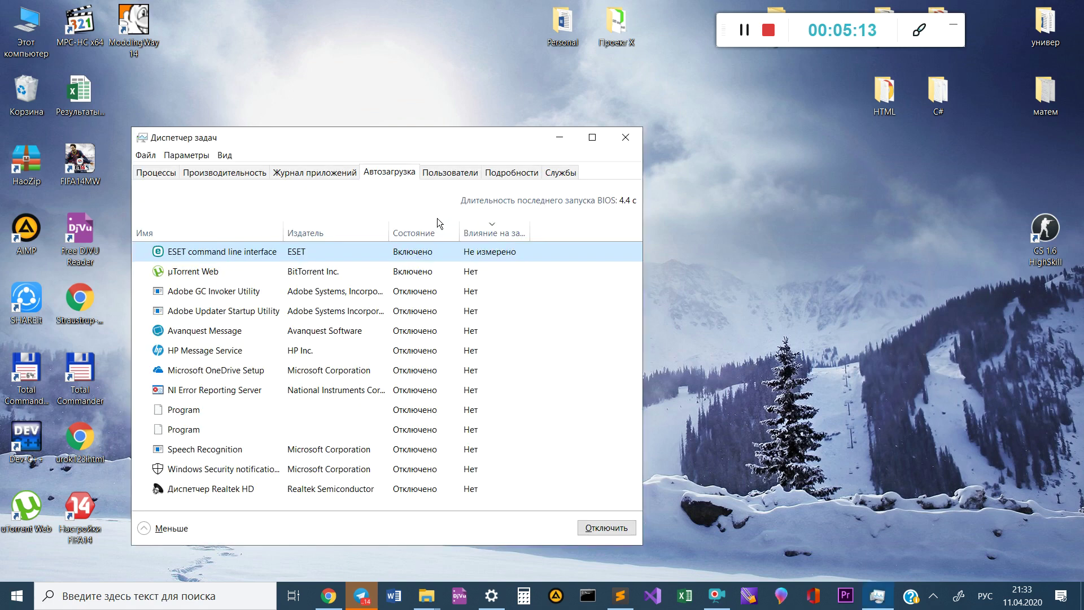
left_click(157, 173)
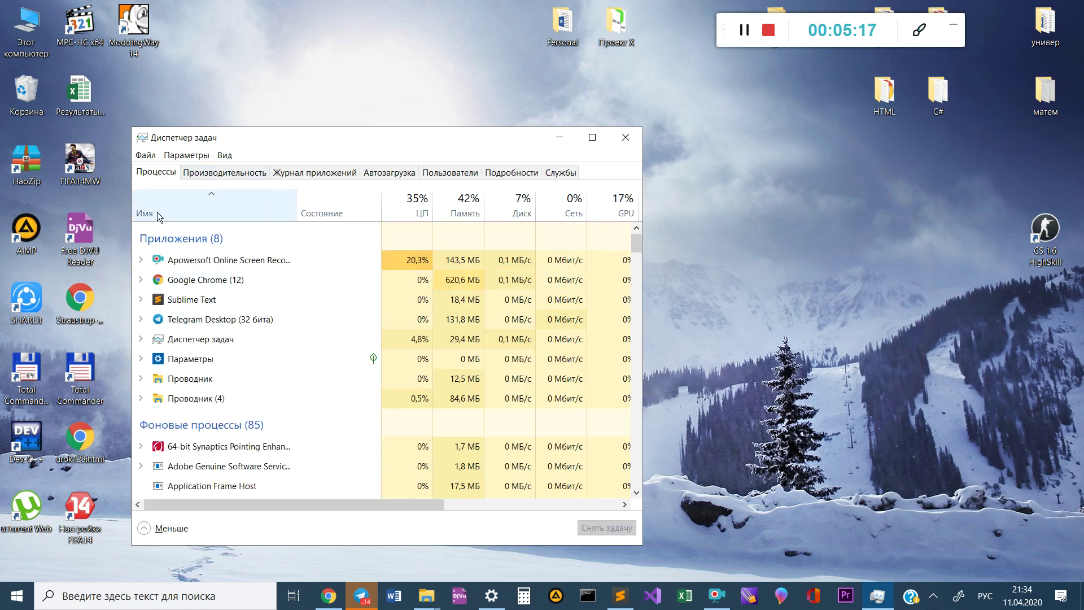
left_click(256, 211)
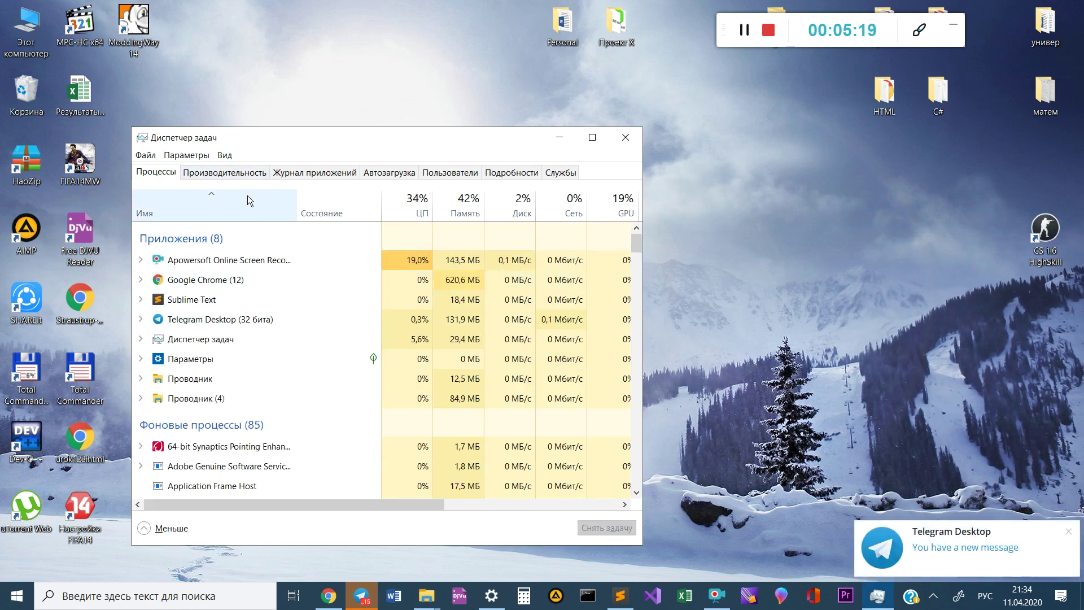
left_click(397, 176)
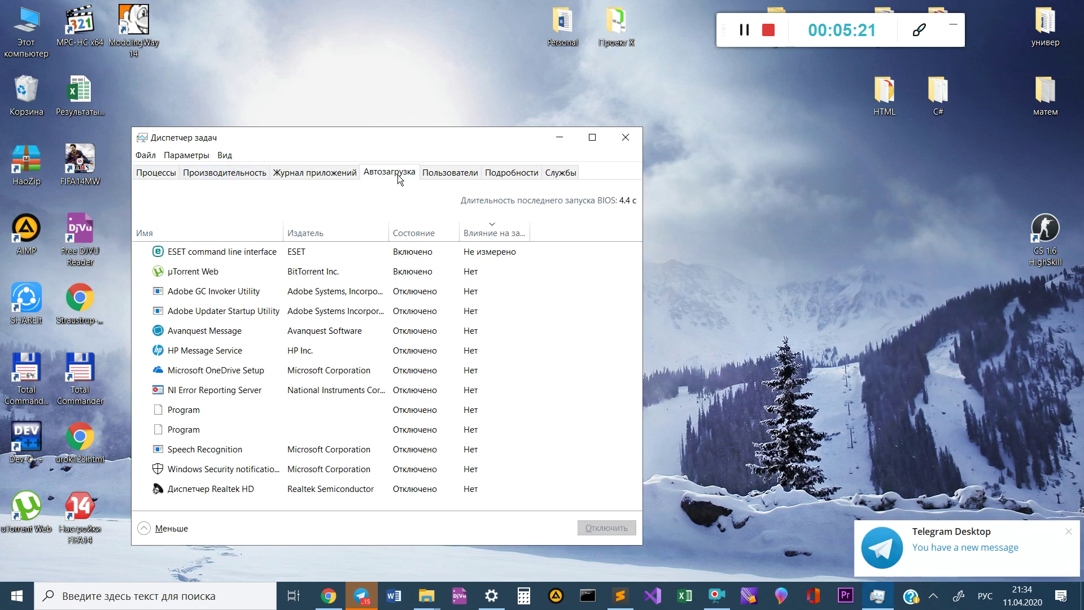
left_click(590, 138)
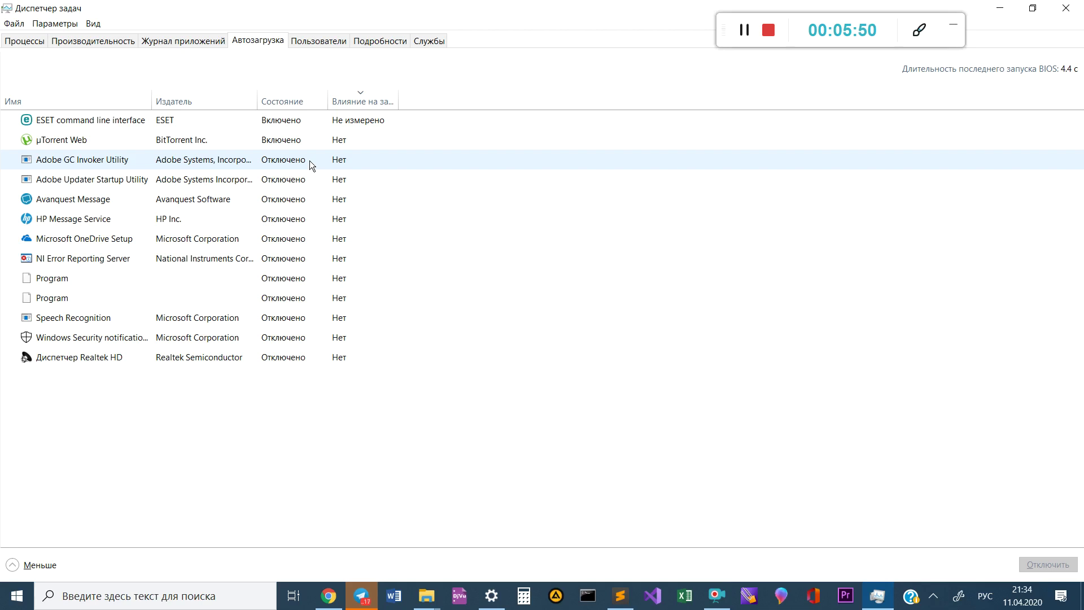
Enable the Adobe GC Invoker Utility startup entry and disable it again
left_click(276, 125)
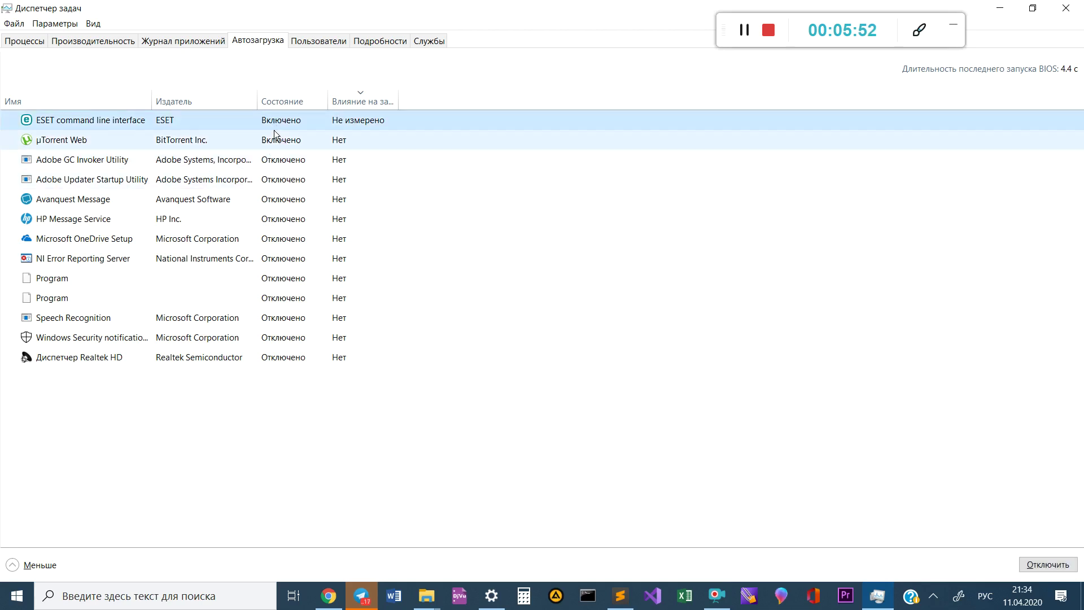
left_click(273, 134)
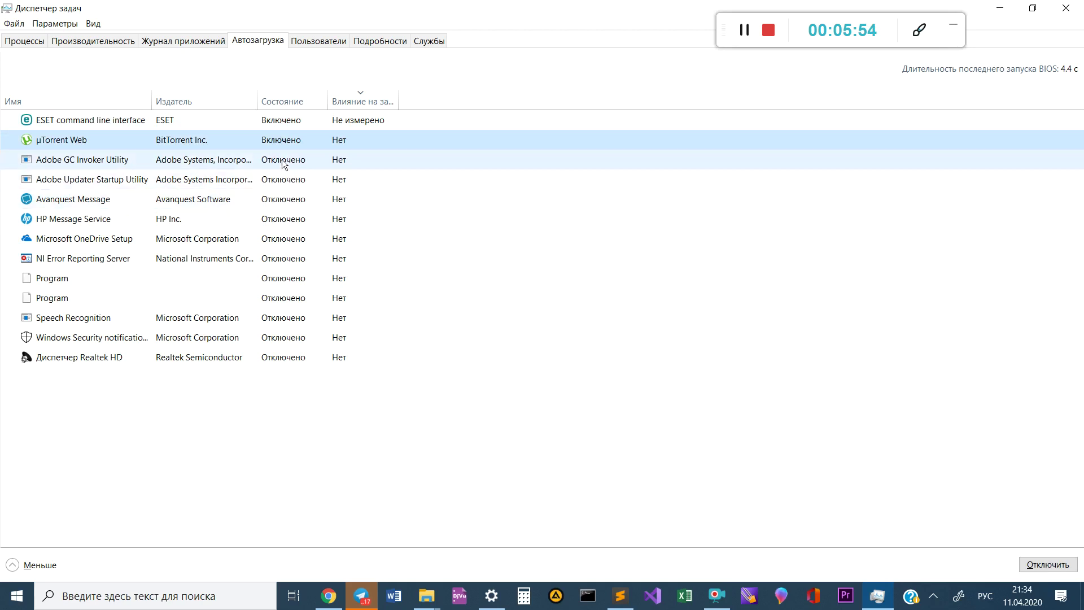
right_click(282, 164)
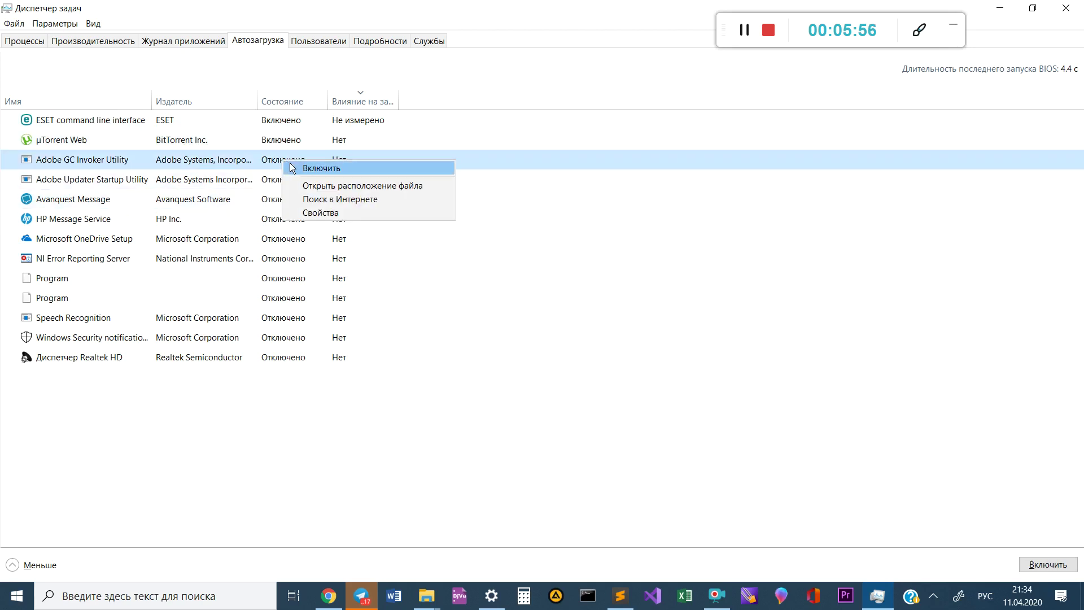
left_click(295, 169)
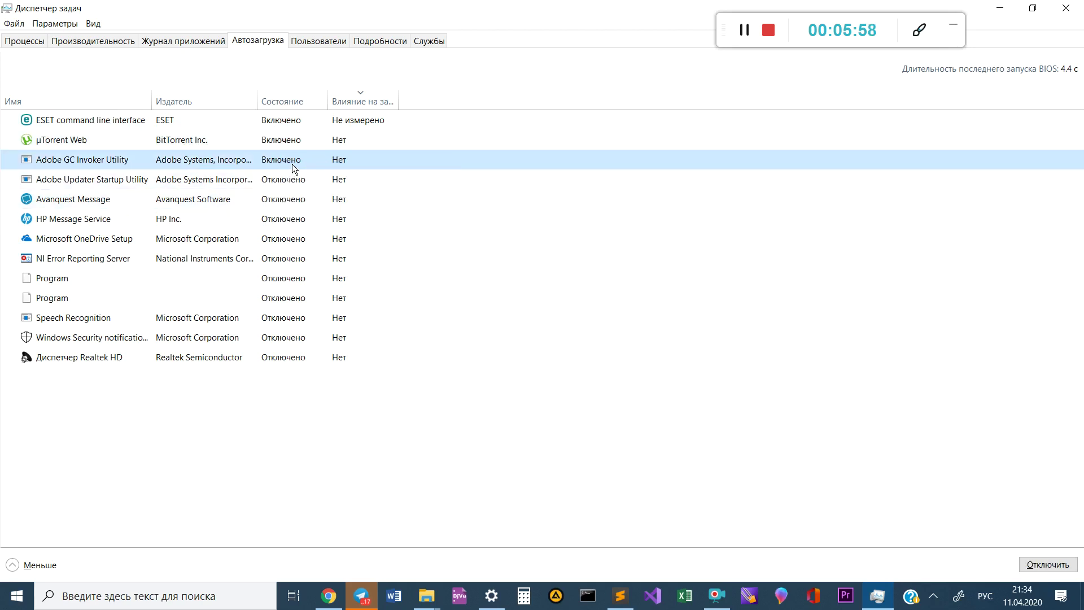
right_click(293, 166)
left_click(297, 170)
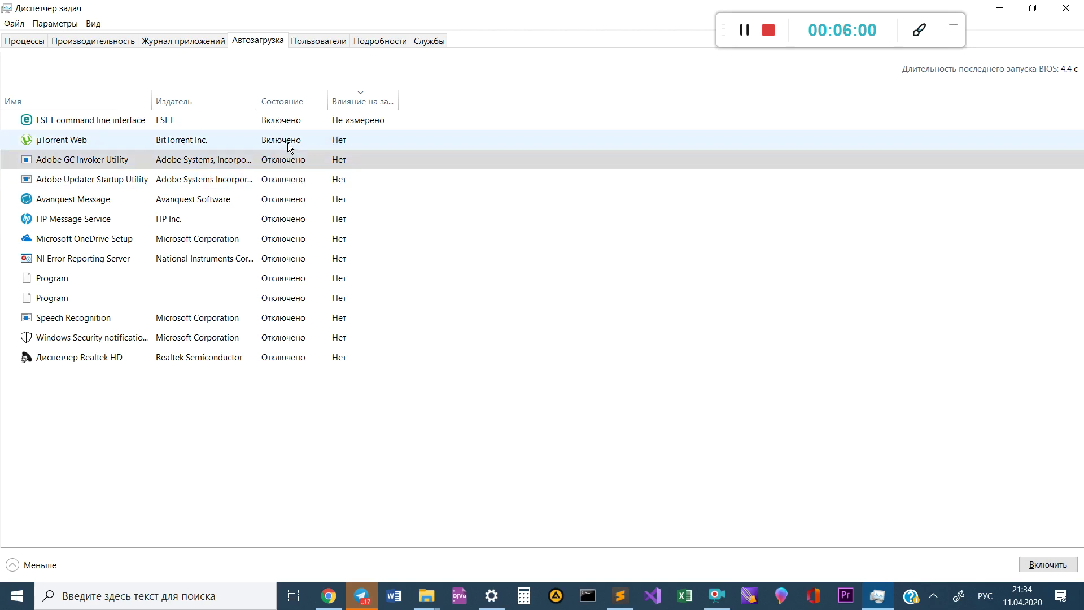
Disable the µTorrent Web entry in the startup list
right_click(288, 145)
left_click(298, 148)
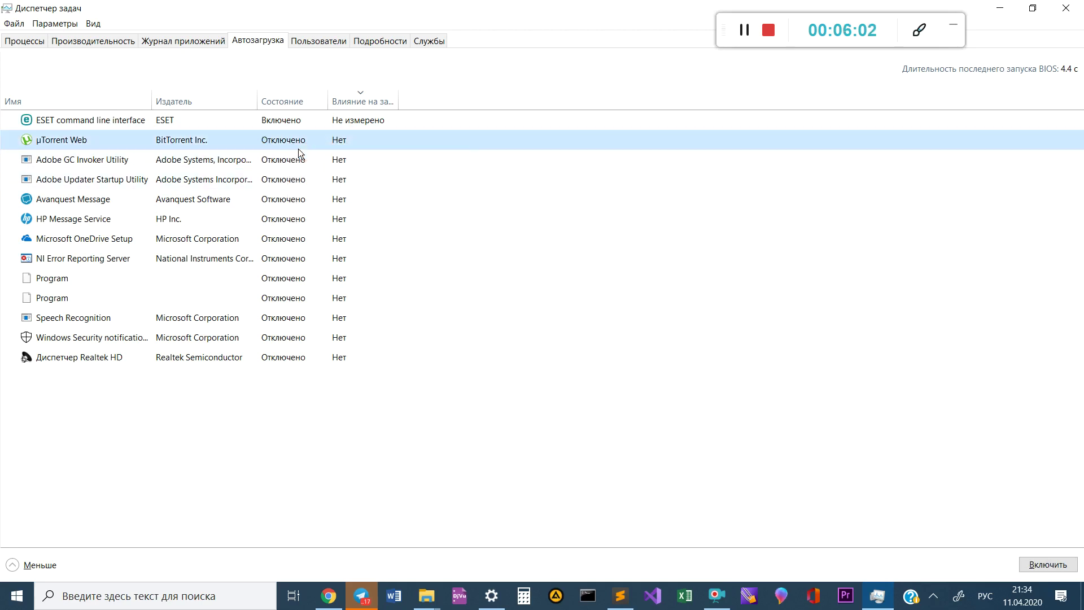
left_click_drag(294, 147, 294, 258)
left_click_drag(300, 355, 303, 255)
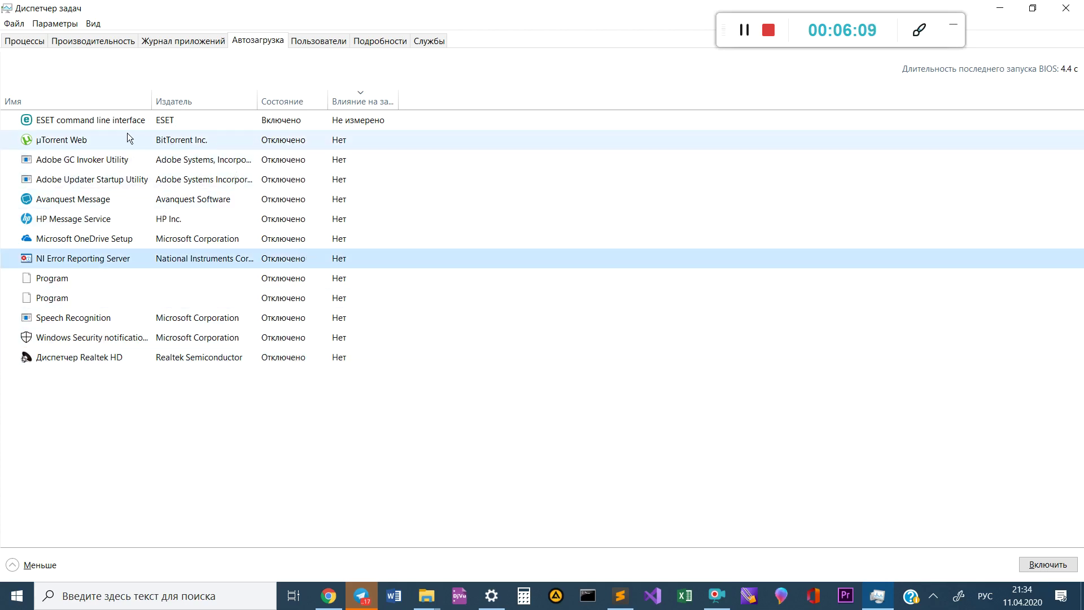
Examine the state and startup impact of the ESET, µTorrent Web, Avanquest Message and Adobe entries in the startup list
left_click(243, 127)
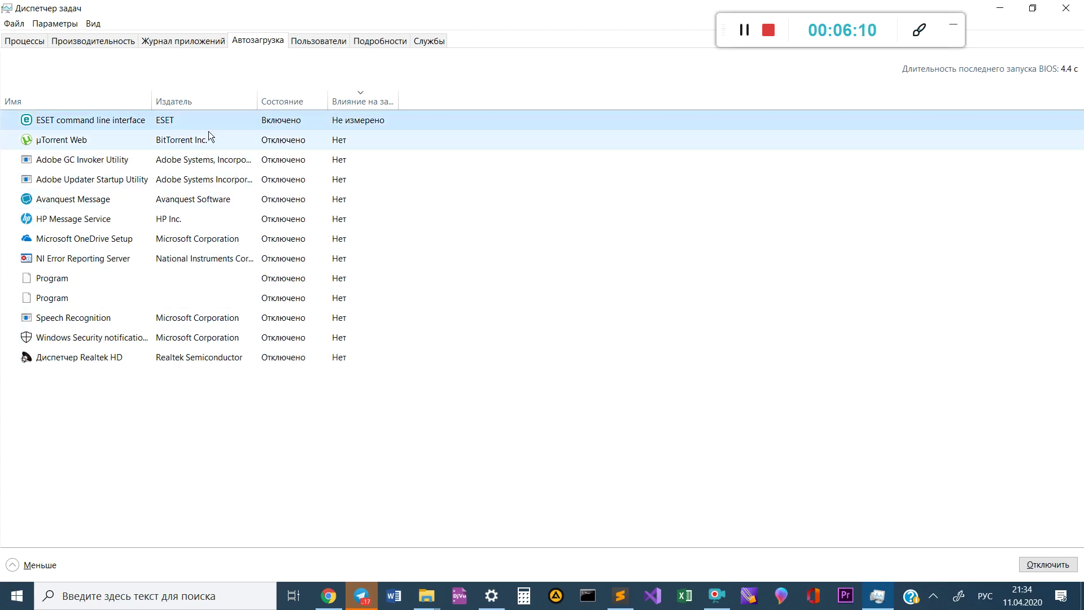
right_click(282, 122)
left_click(552, 202)
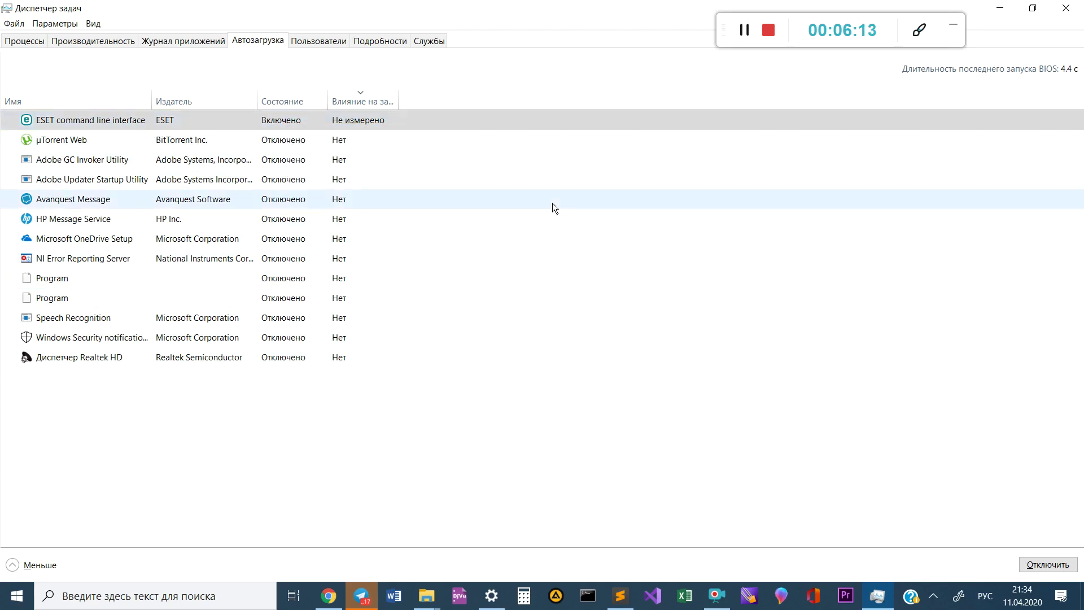
left_click(552, 202)
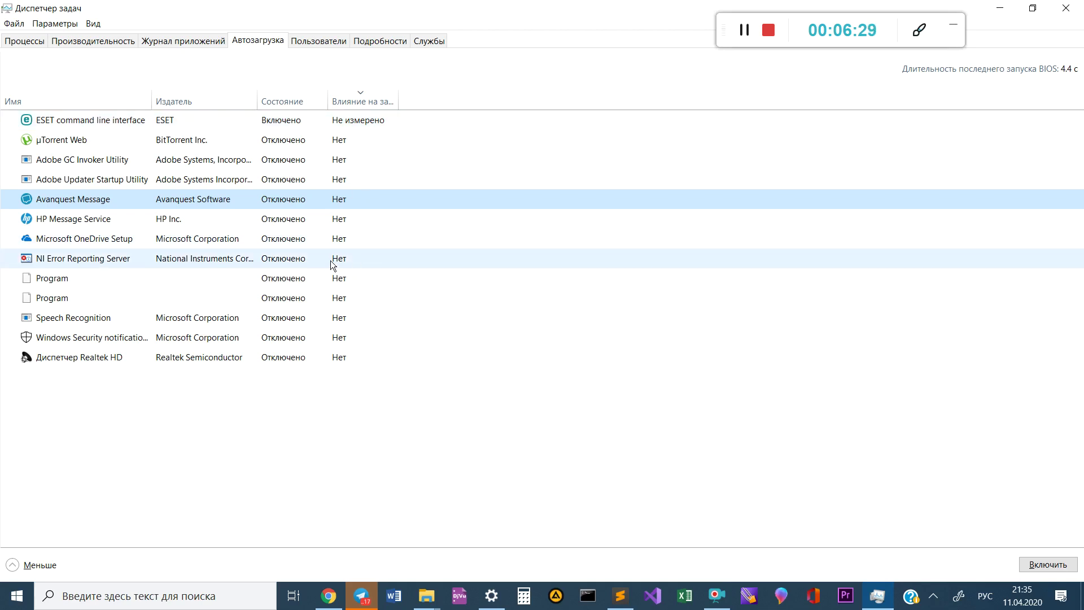
left_click(289, 141)
left_click(289, 161)
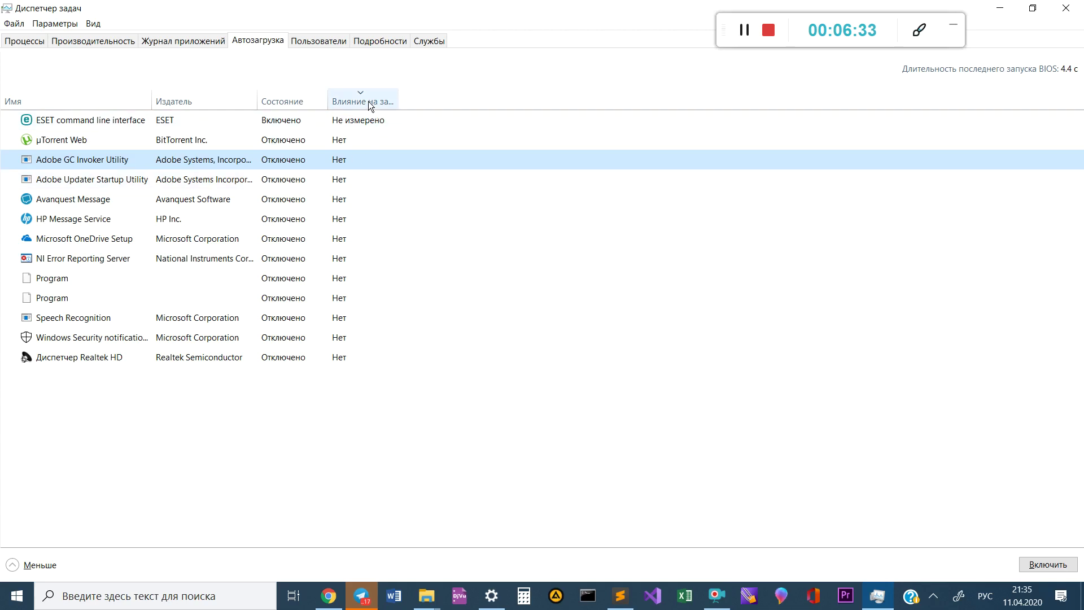
left_click(357, 144)
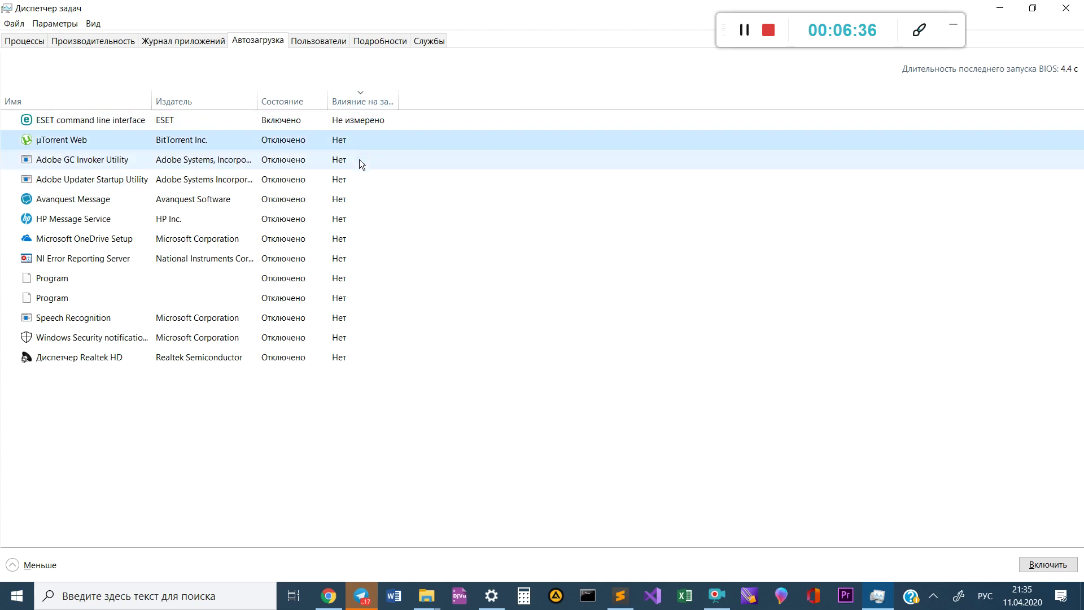
left_click(359, 159)
left_click(365, 182)
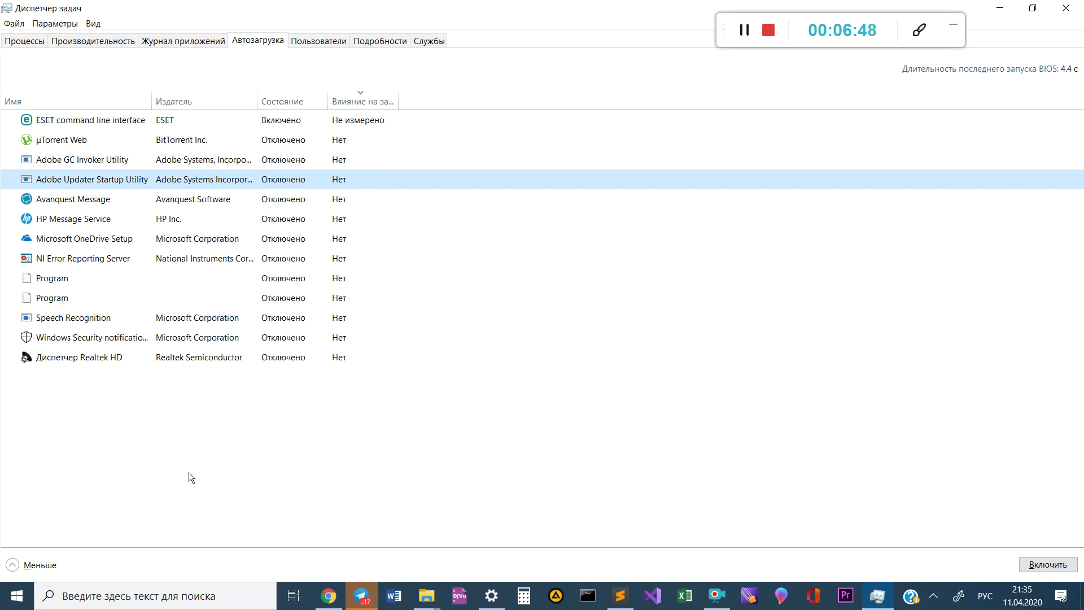
Switch to Windows Settings on the "Приложения и возможности" page
left_click(4, 595)
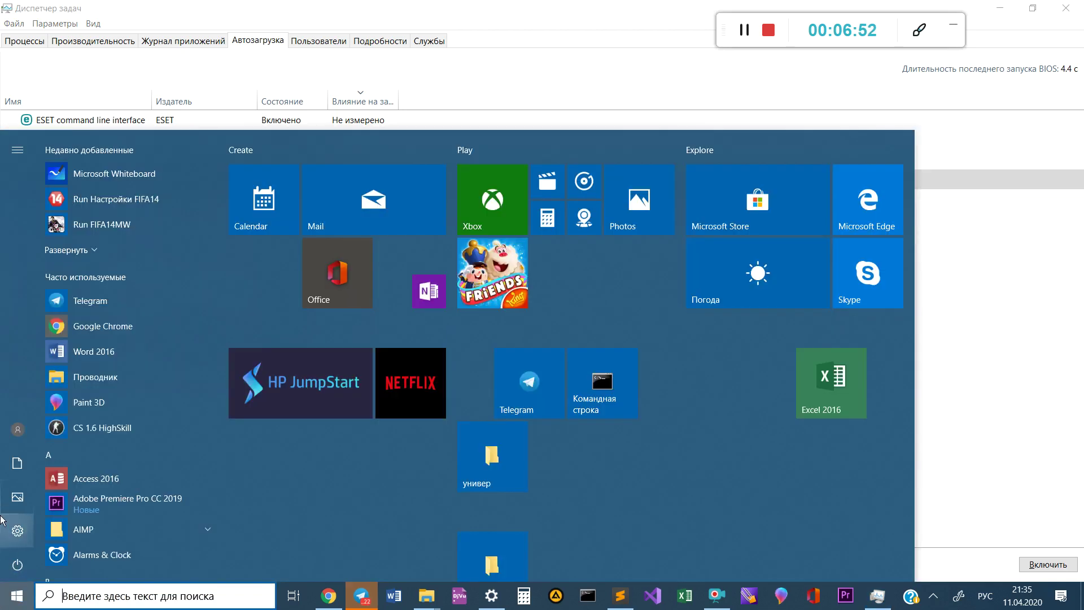
left_click(15, 532)
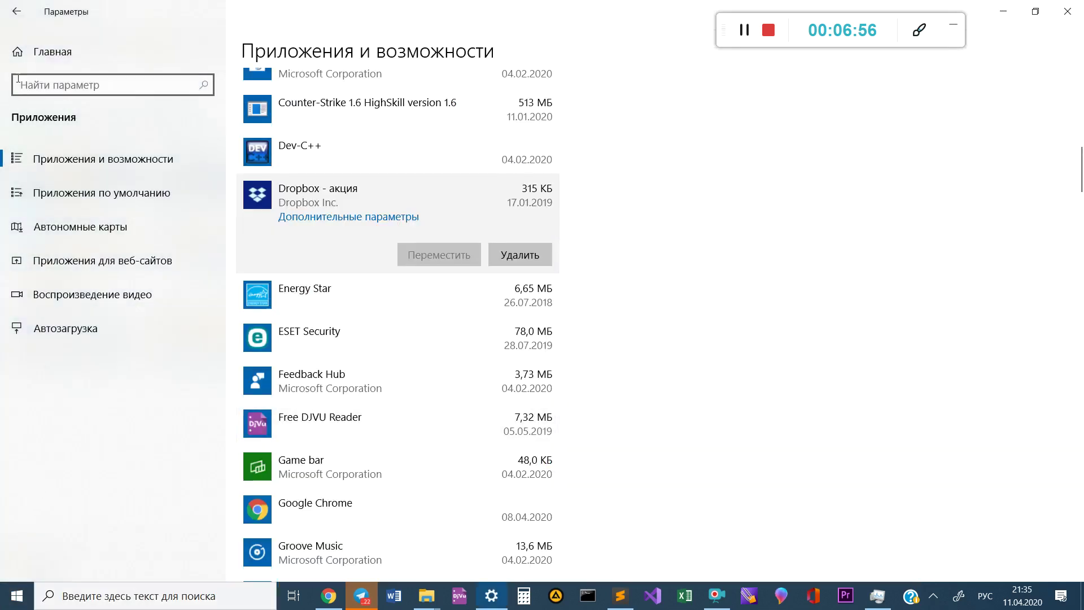
Open the "Автозагрузка" page in the "Приложения" settings, review each app's startup state, and dismiss the antivirus notification
left_click(18, 48)
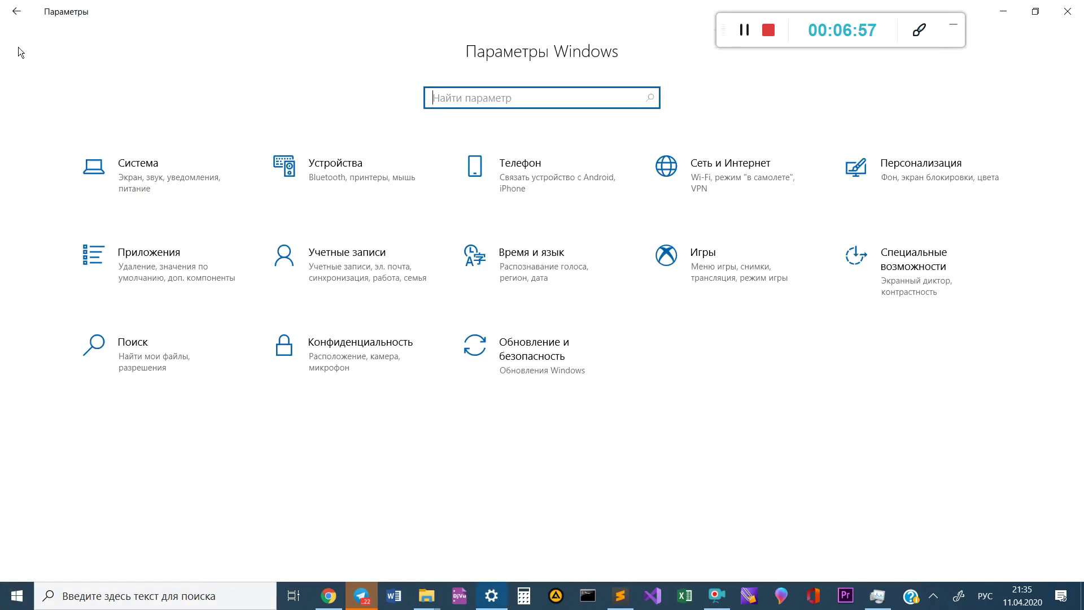
left_click(167, 252)
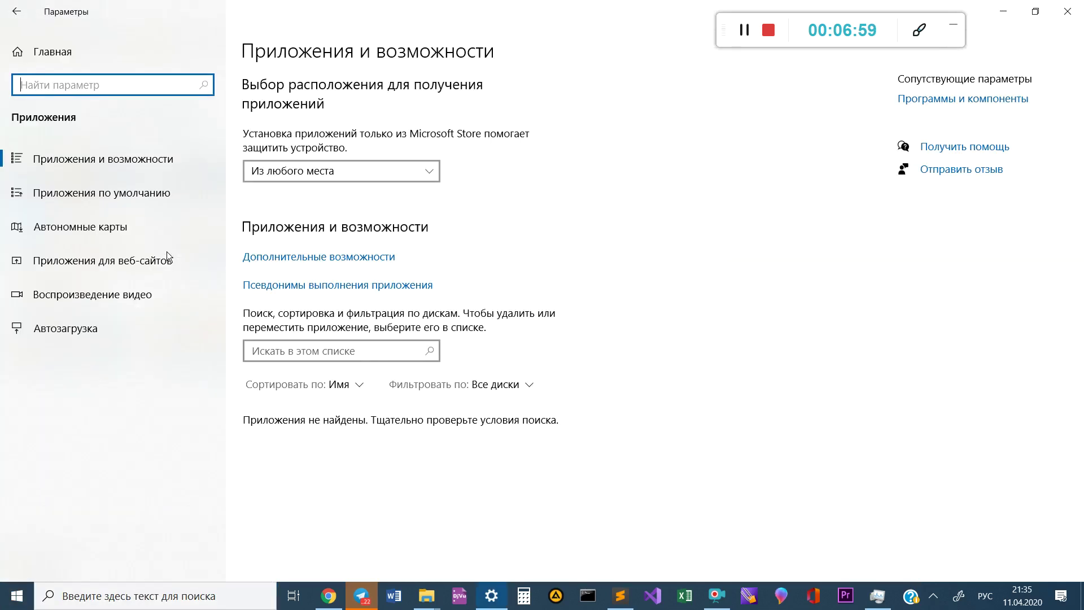
left_click(93, 333)
scroll(522, 203, "down", 4)
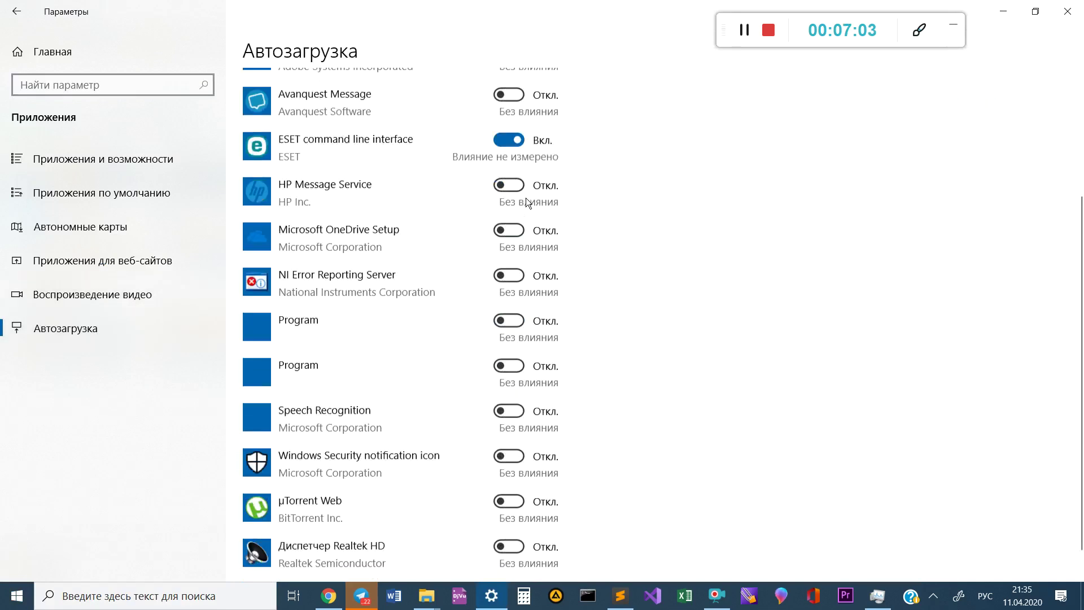
scroll(527, 208, "up", 4)
scroll(528, 208, "down", 4)
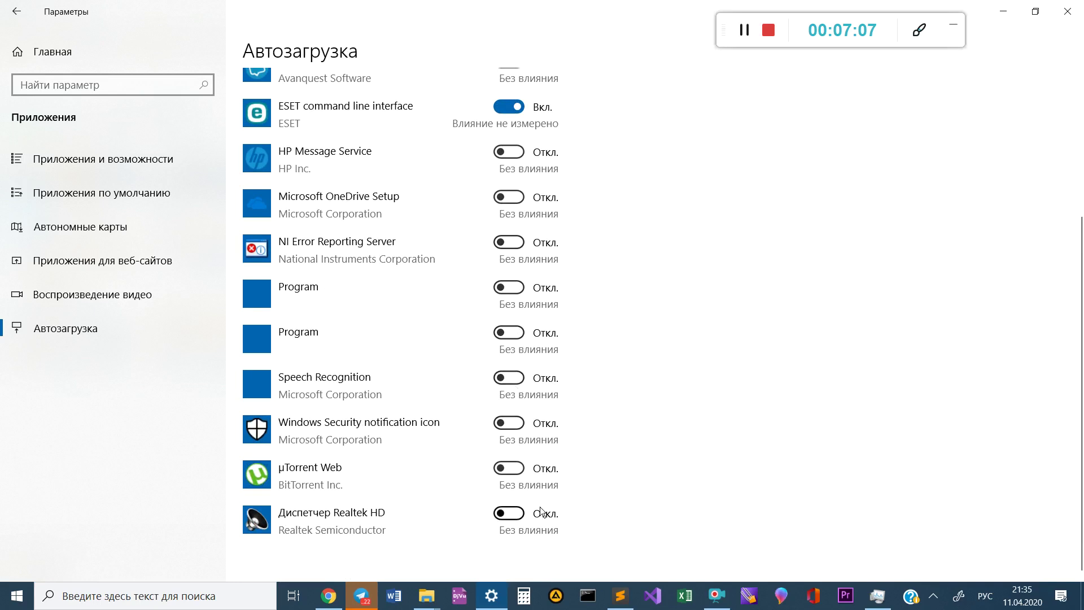
scroll(558, 344, "up", 4)
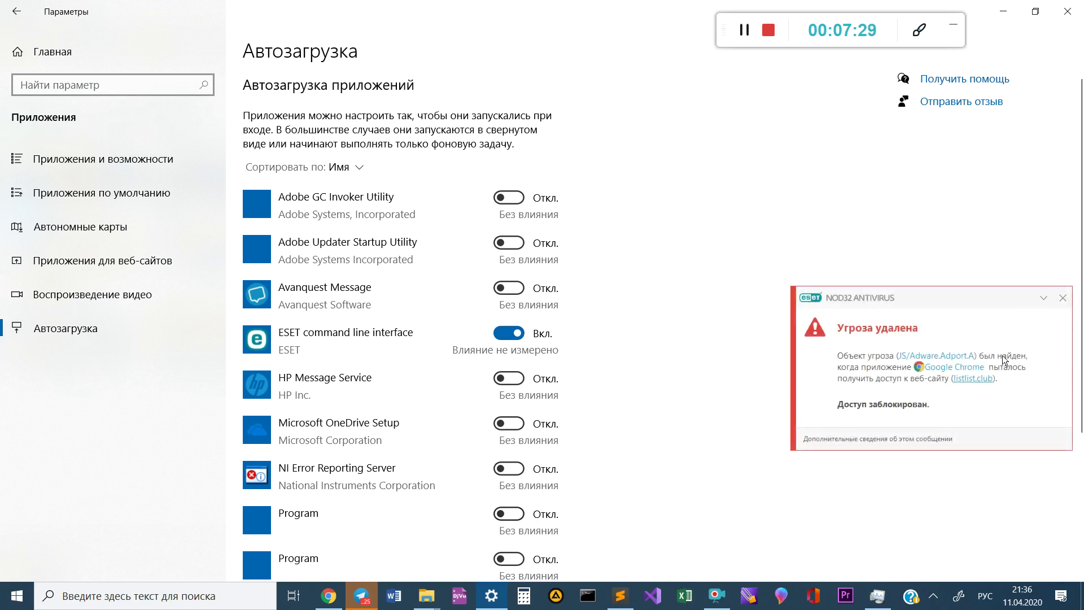
left_click(1063, 299)
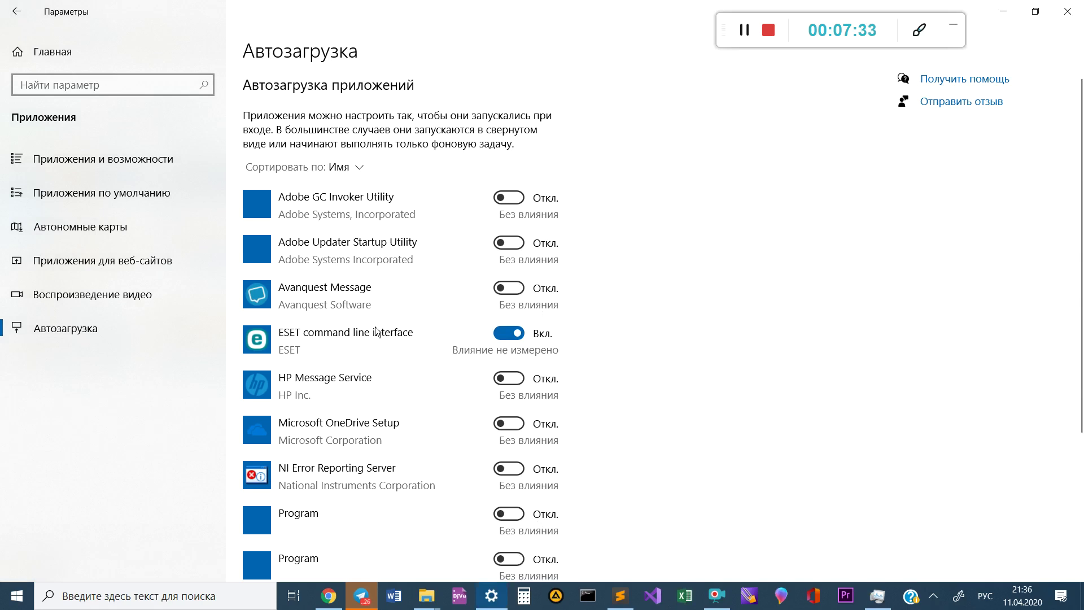
Show the desktop, switch to Task Manager's startup list, and select the ESET command line interface entry
key("super+d")
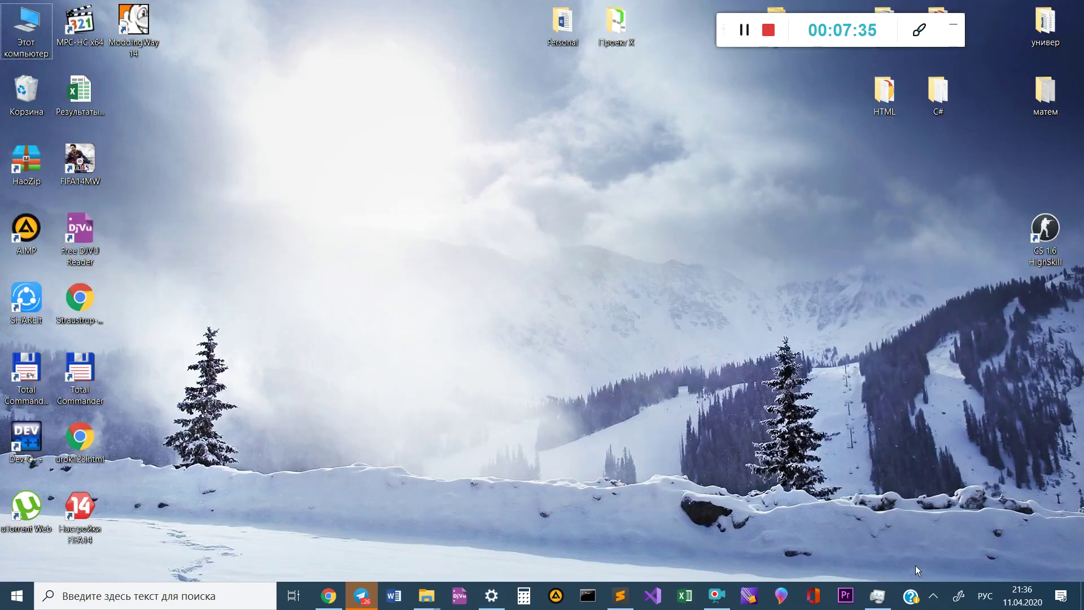
left_click(885, 604)
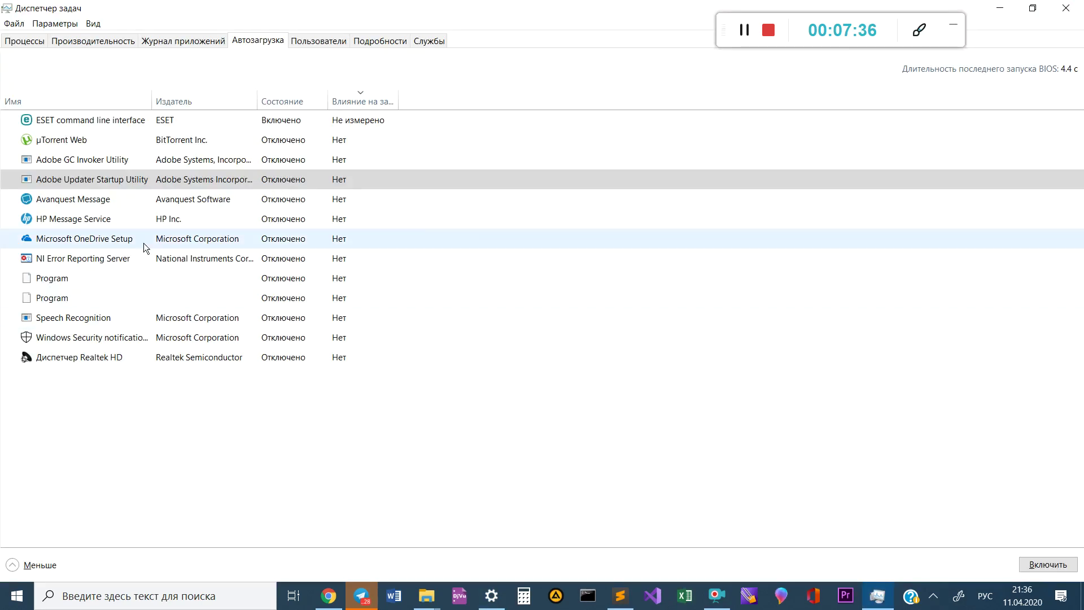
left_click(79, 121)
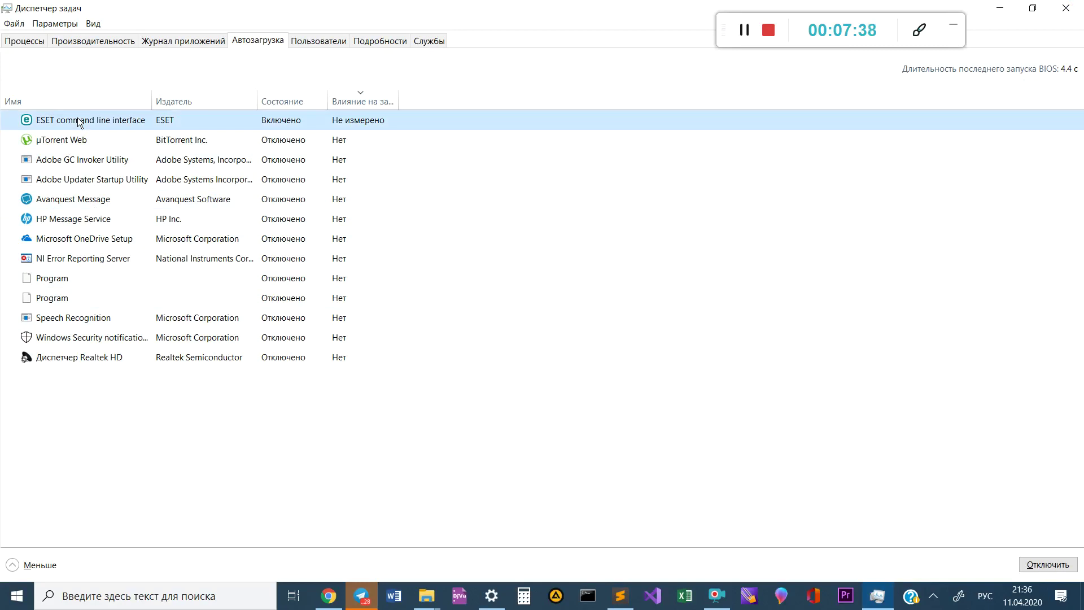